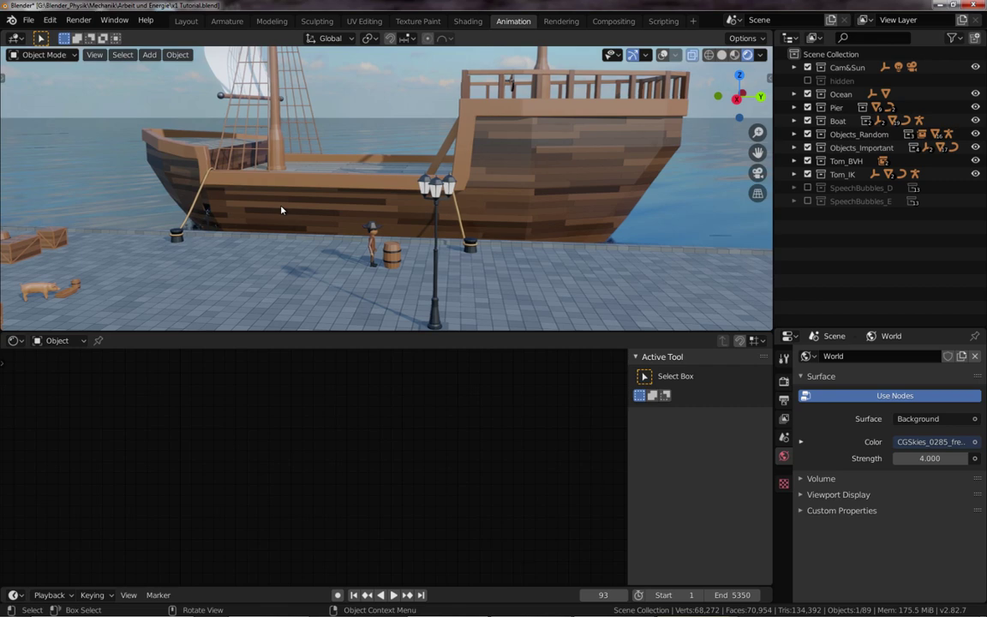
Select Tom, frame him, and orbit to view him from the front beside the barrel
scroll(530, 248, up, 3)
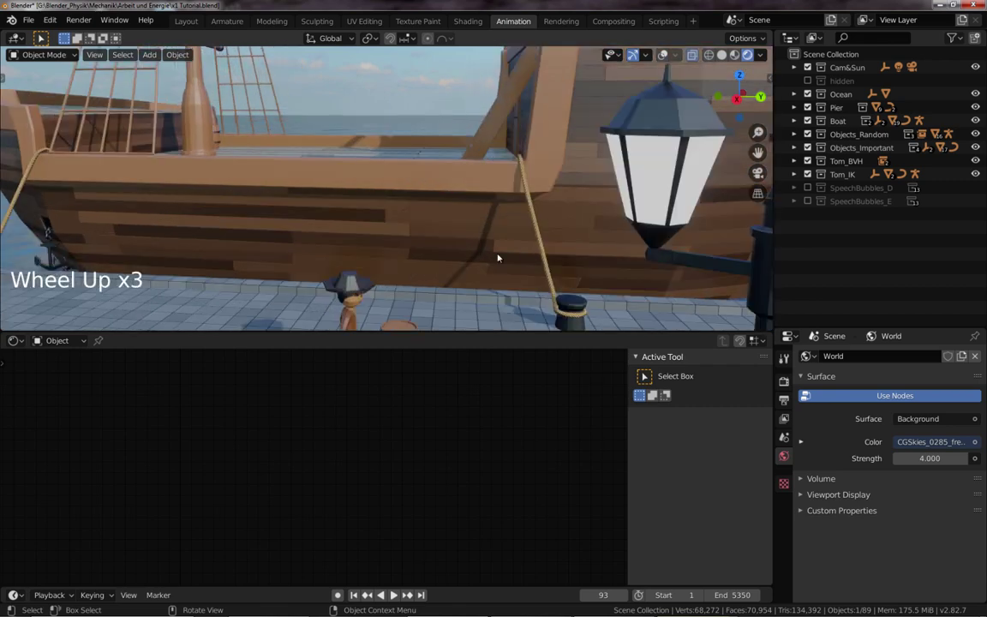
click(331, 286)
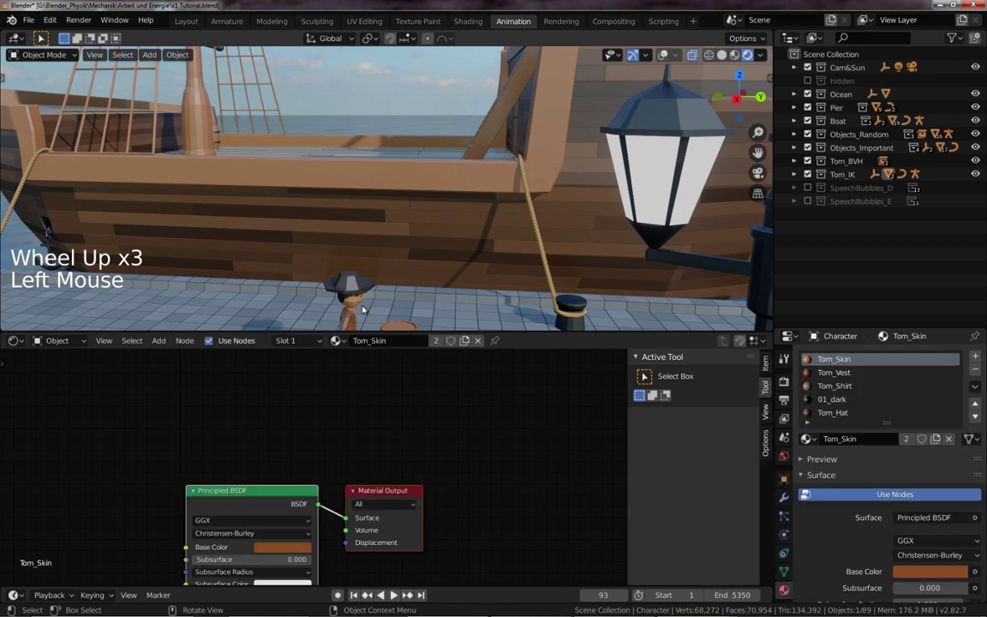
key(KP_Decimal)
middle_drag(362, 306, 282, 308)
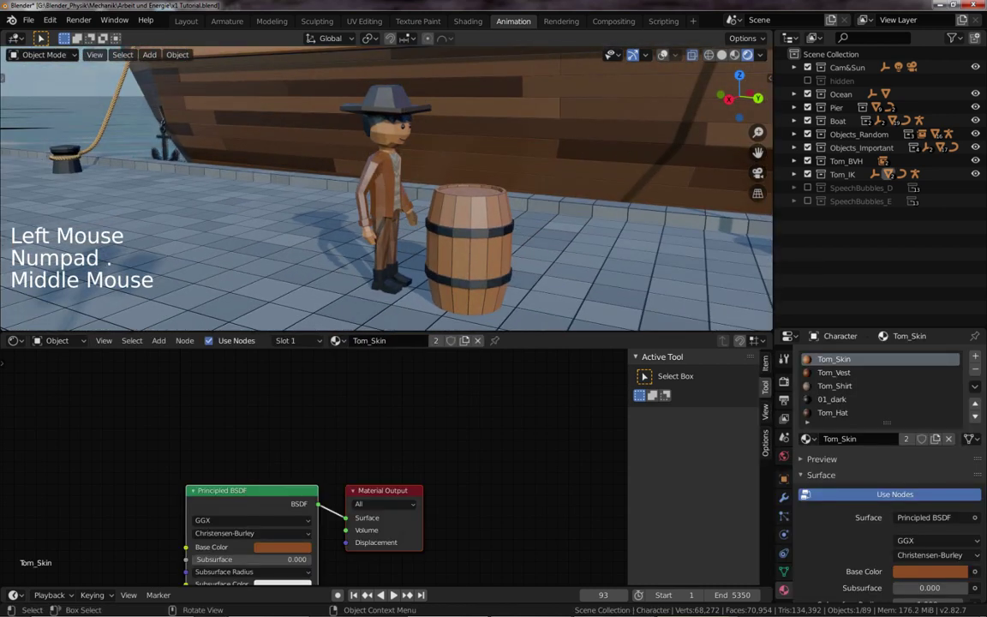
Briefly play the YouTube modelling tutorial at lower volume, pause it, and move the browser aside
key(alt+Tab)
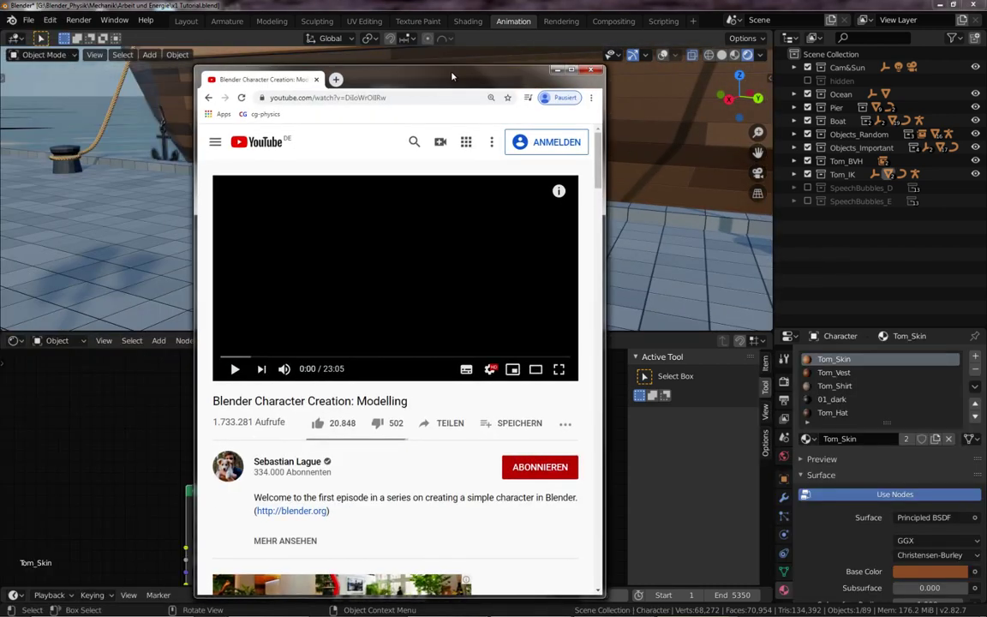
click(455, 262)
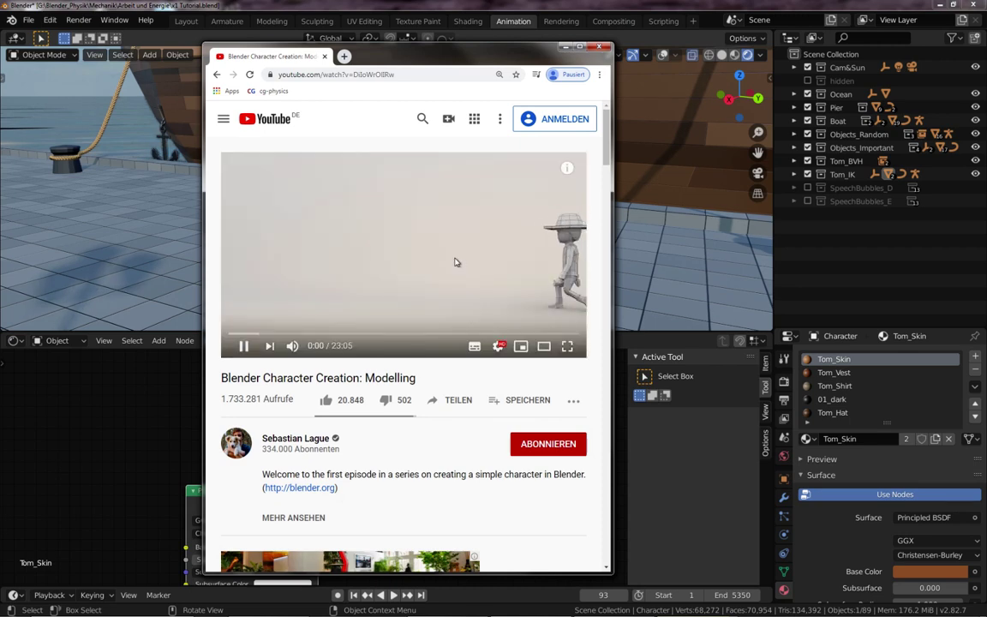
scroll(425, 266, down, 1)
scroll(427, 267, down, 2)
scroll(427, 266, up, 3)
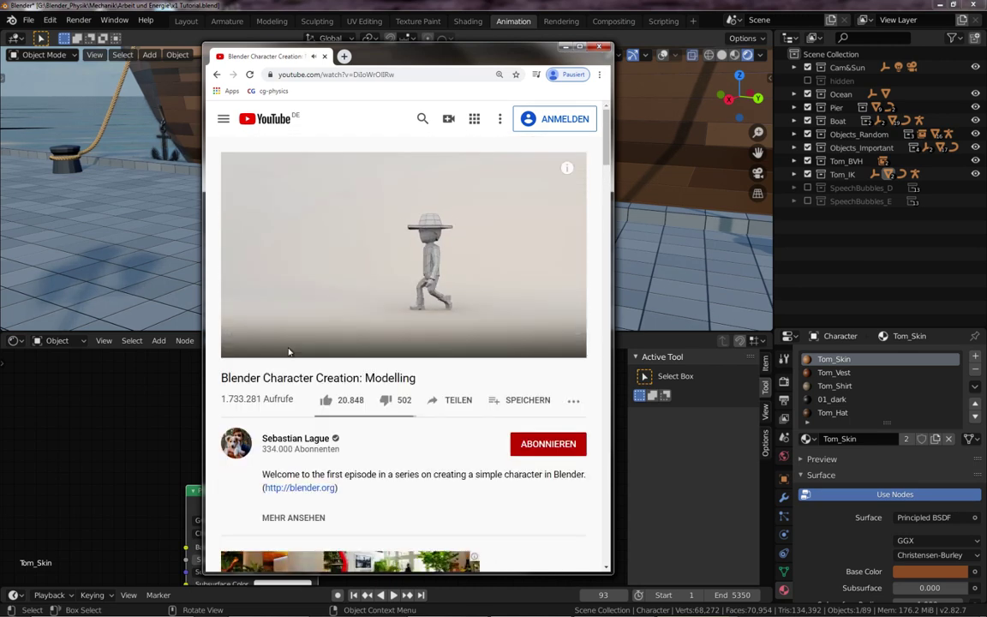
drag(333, 346, 313, 345)
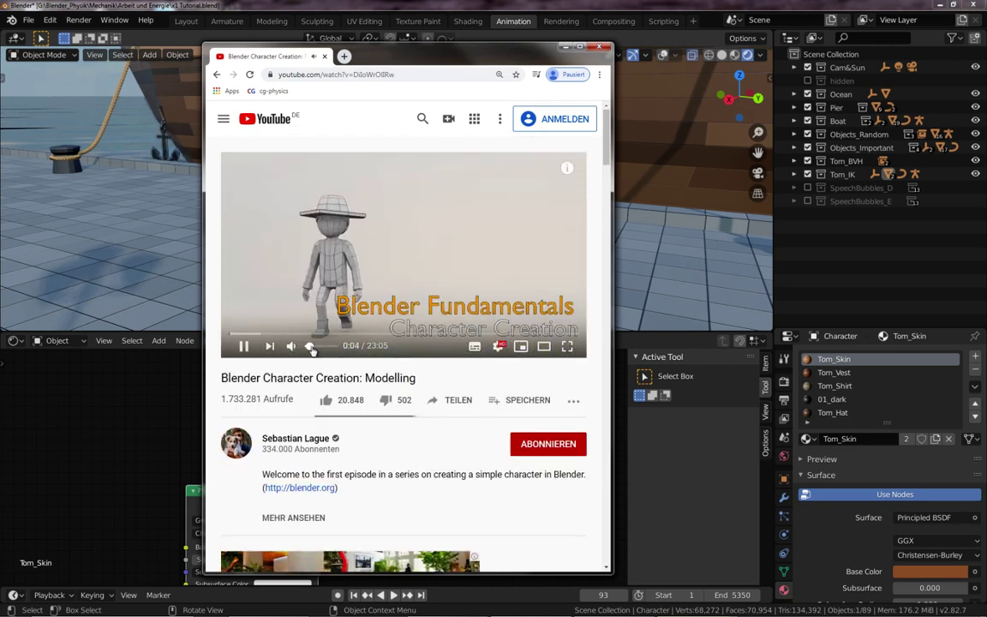
click(417, 254)
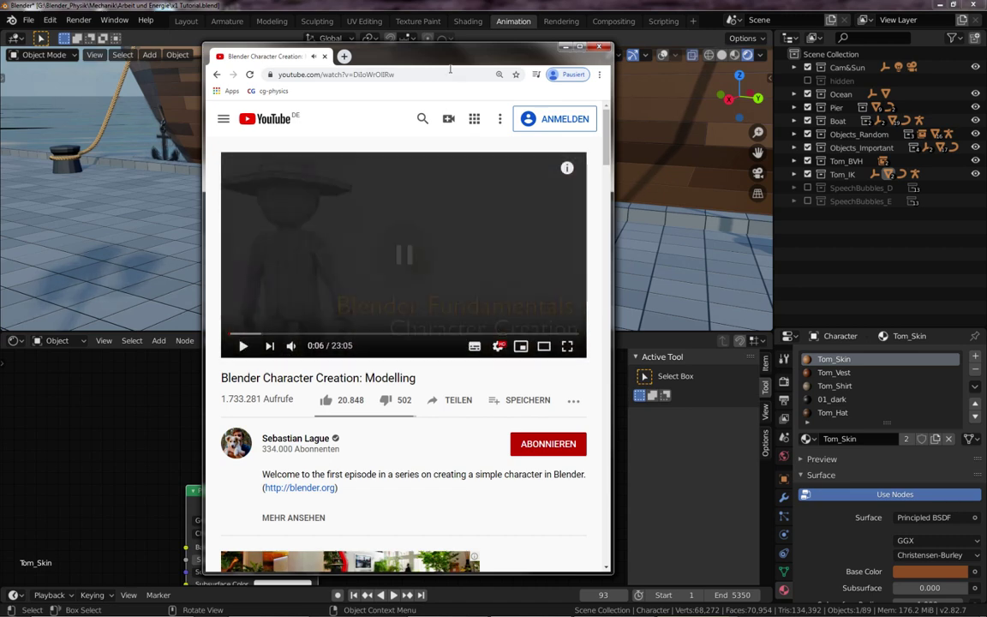
mouse_move(451, 54)
mouse_down()
mouse_move(433, 62)
mouse_move(0, 69)
mouse_up()
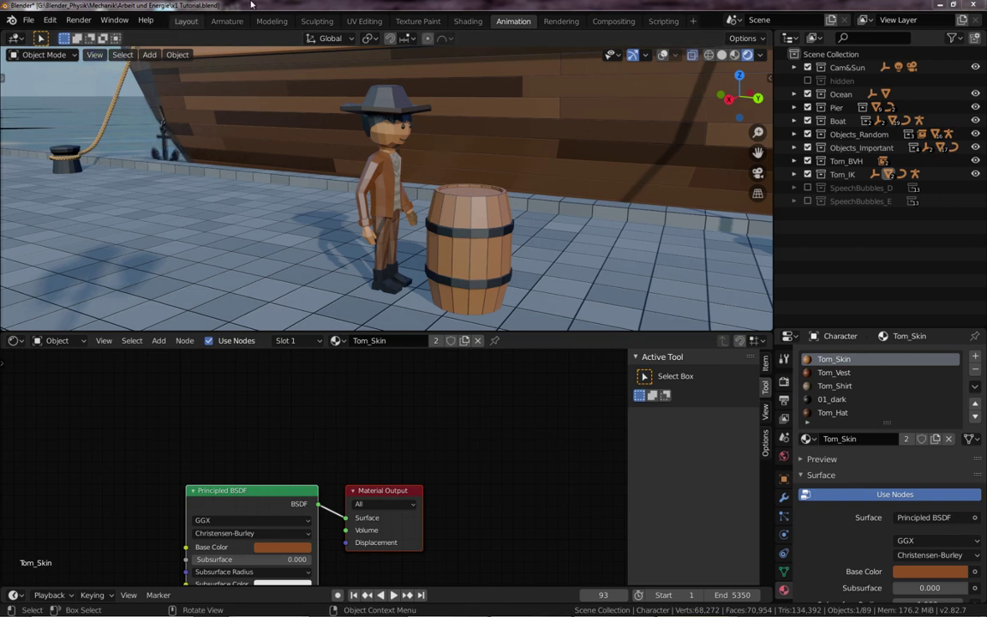
Hide the Pier, Boat, Objects_Random and Tom character collections in the Outliner
scroll(280, 119, down, 3)
mouse_move(277, 156)
middle_down()
mouse_move(310, 185)
mouse_move(282, 164)
middle_up()
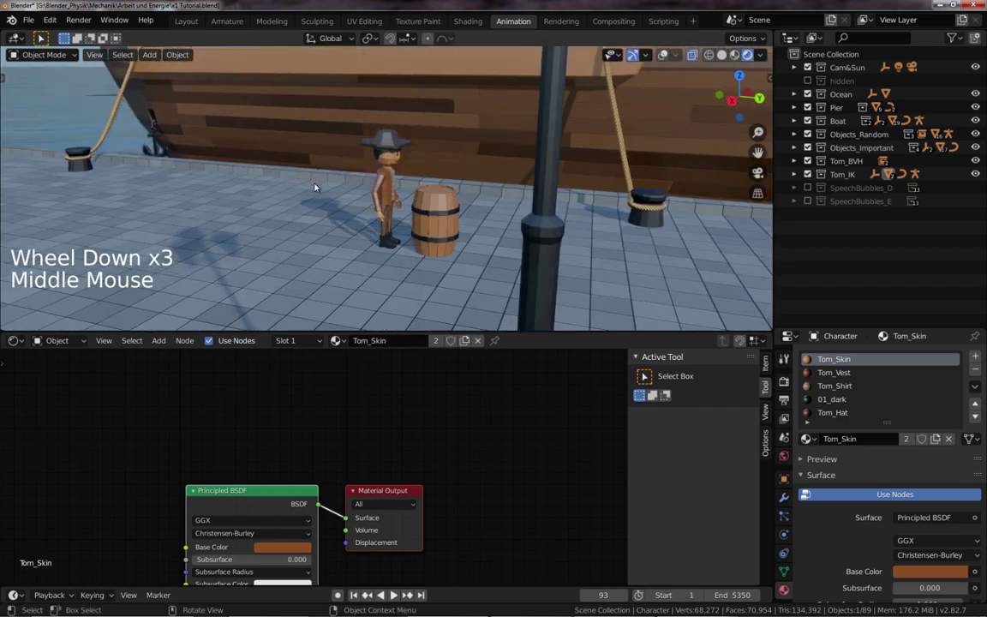
scroll(282, 165, down, 4)
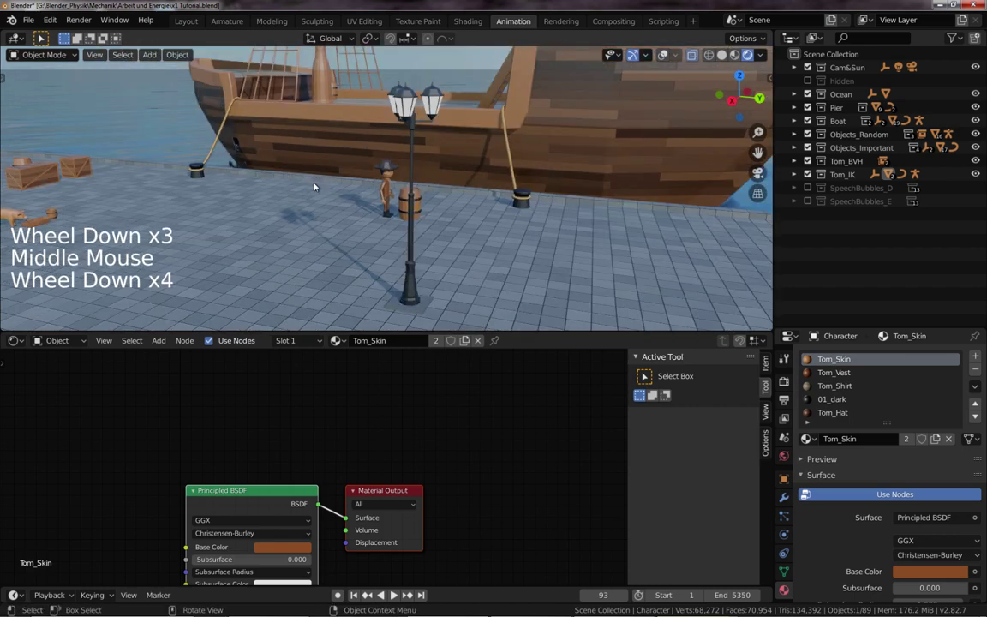
click(807, 107)
click(807, 120)
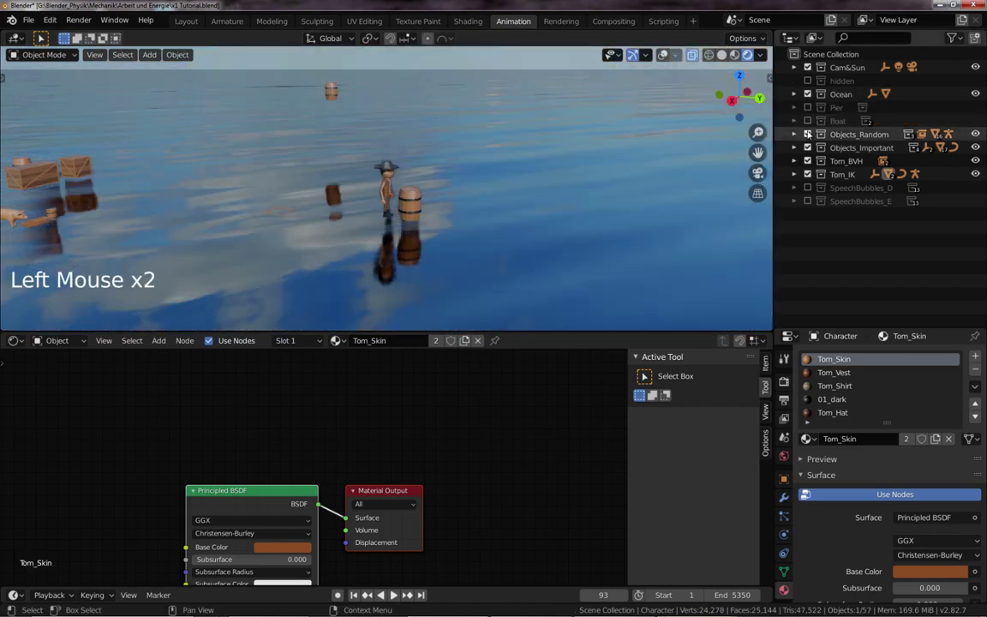
click(807, 147)
click(807, 161)
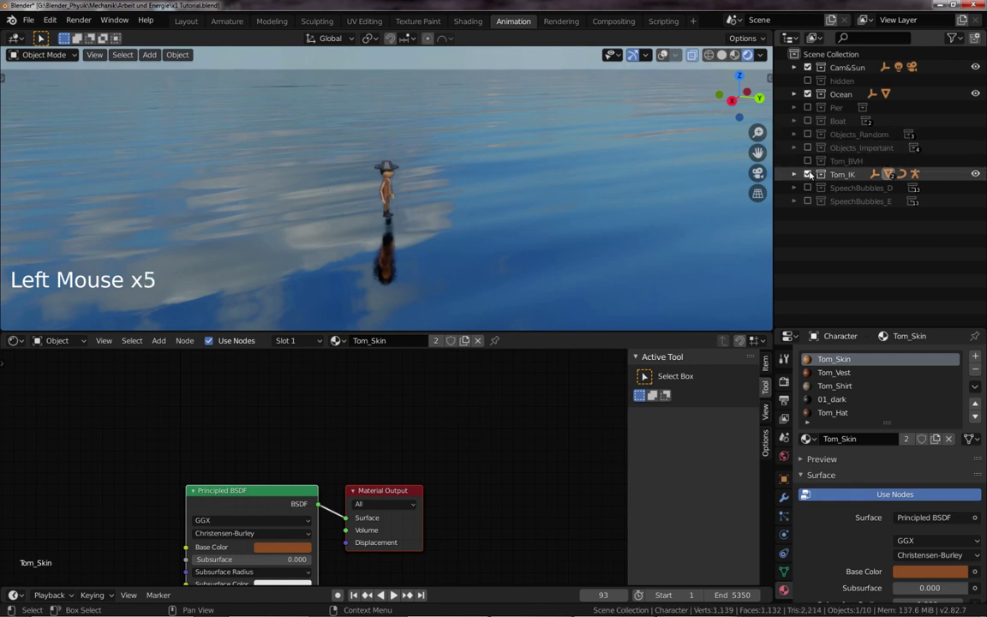
View the open ocean in Solid shading, then return to Rendered shading
mouse_move(446, 212)
middle_down()
mouse_move(410, 219)
mouse_move(460, 247)
middle_up()
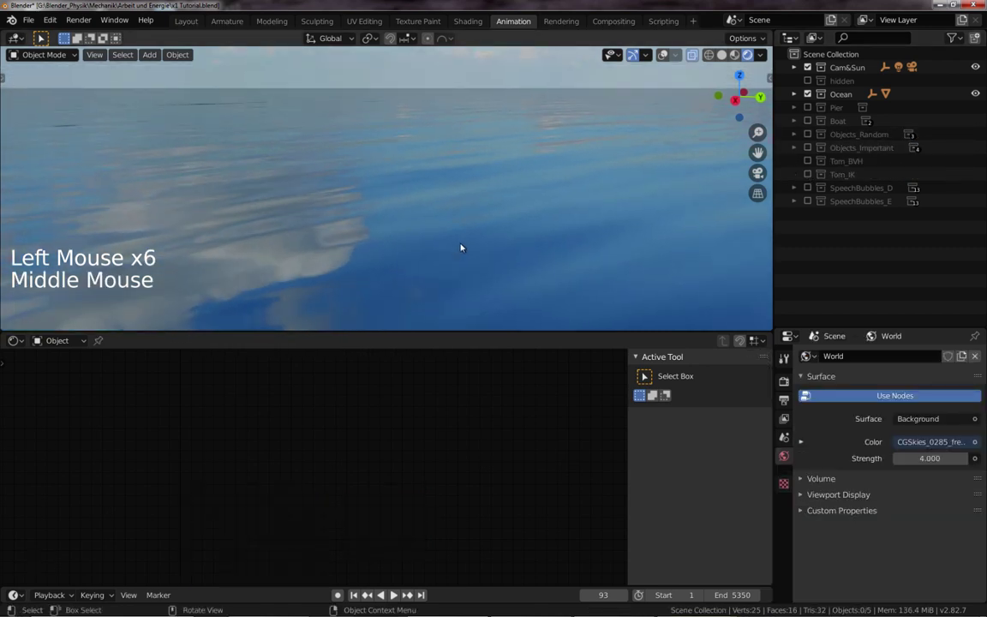
click(722, 56)
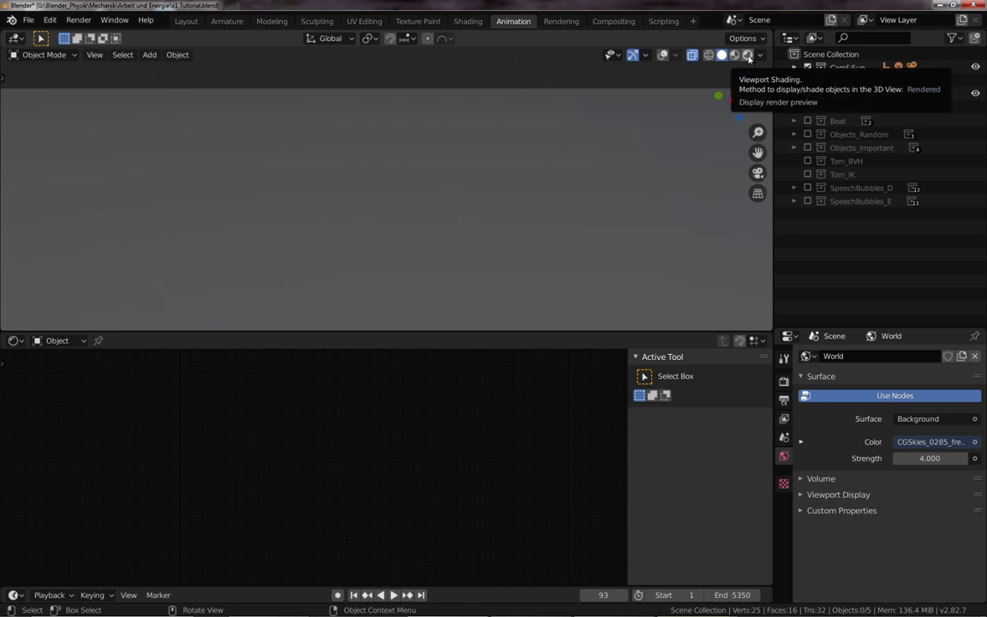
click(748, 55)
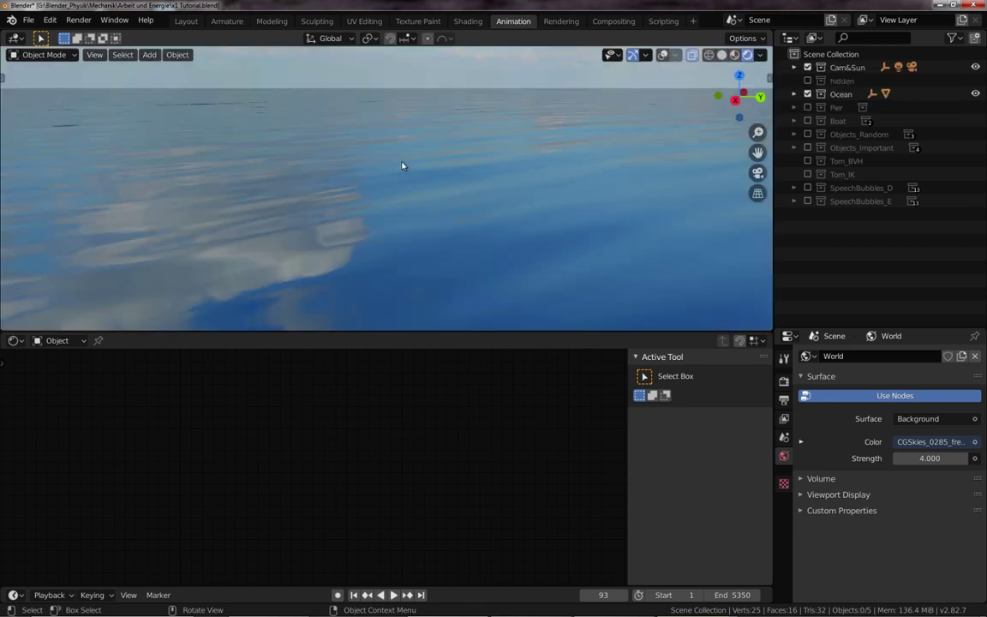
click(57, 340)
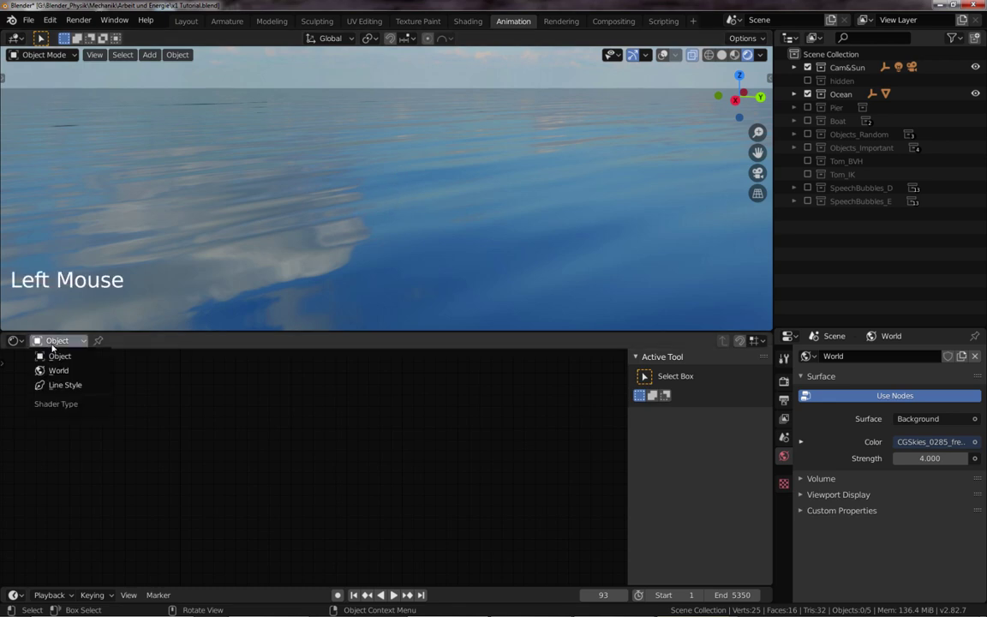
click(61, 375)
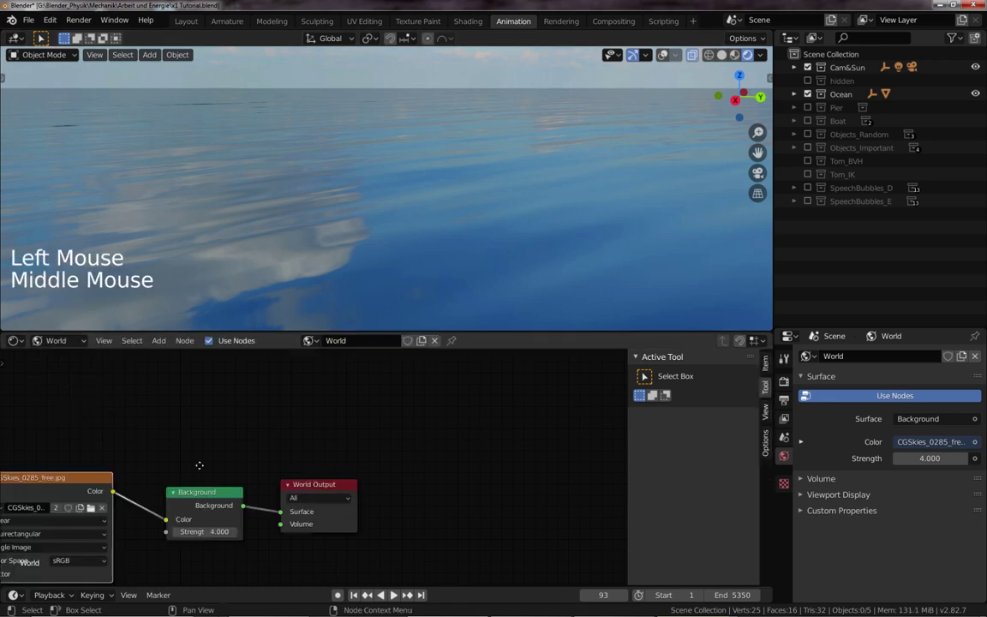
middle_drag(179, 418, 346, 431)
scroll(346, 435, down, 1)
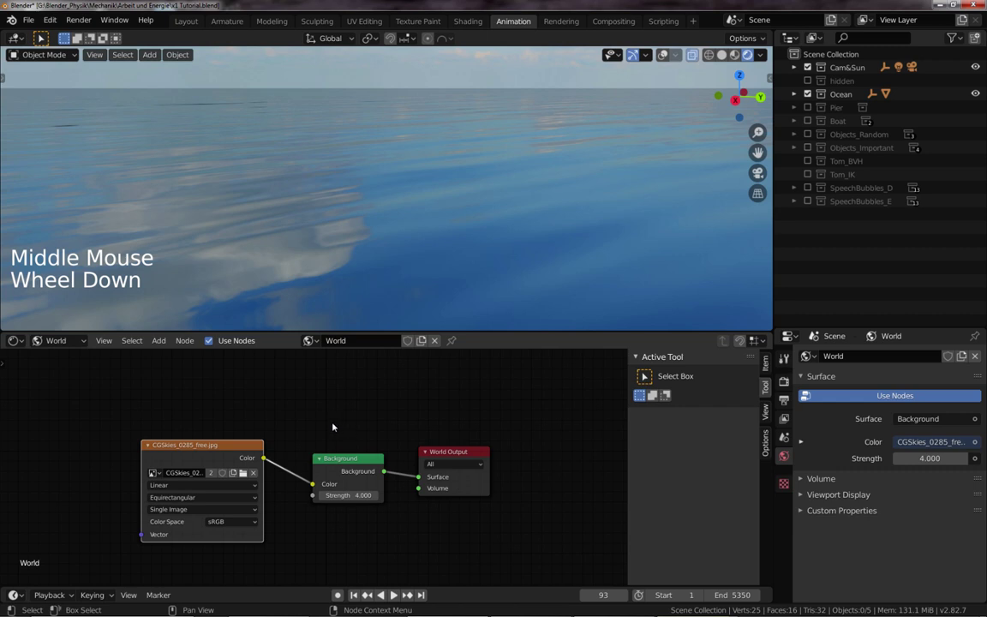
scroll(332, 425, up, 1)
middle_drag(332, 425, 327, 412)
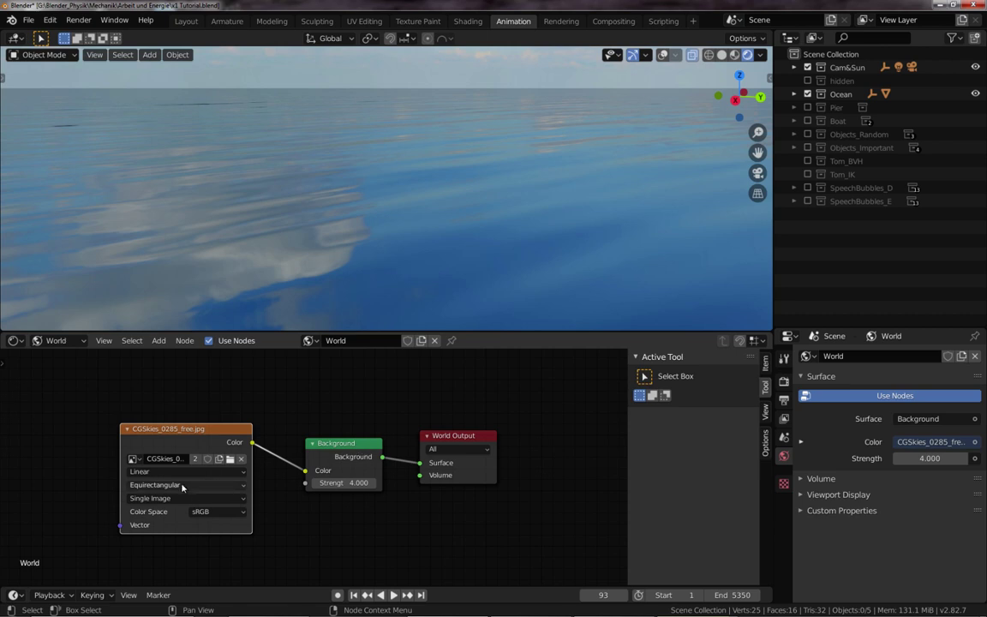
scroll(324, 451, up, 1)
scroll(336, 477, up, 1)
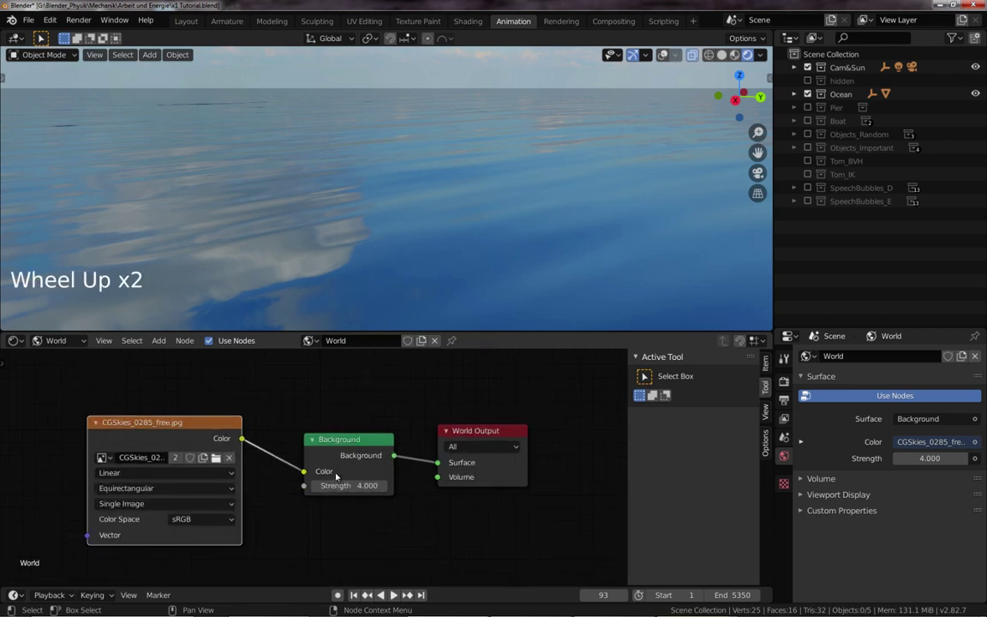
mouse_move(320, 278)
middle_down()
mouse_move(360, 269)
mouse_move(324, 237)
middle_up()
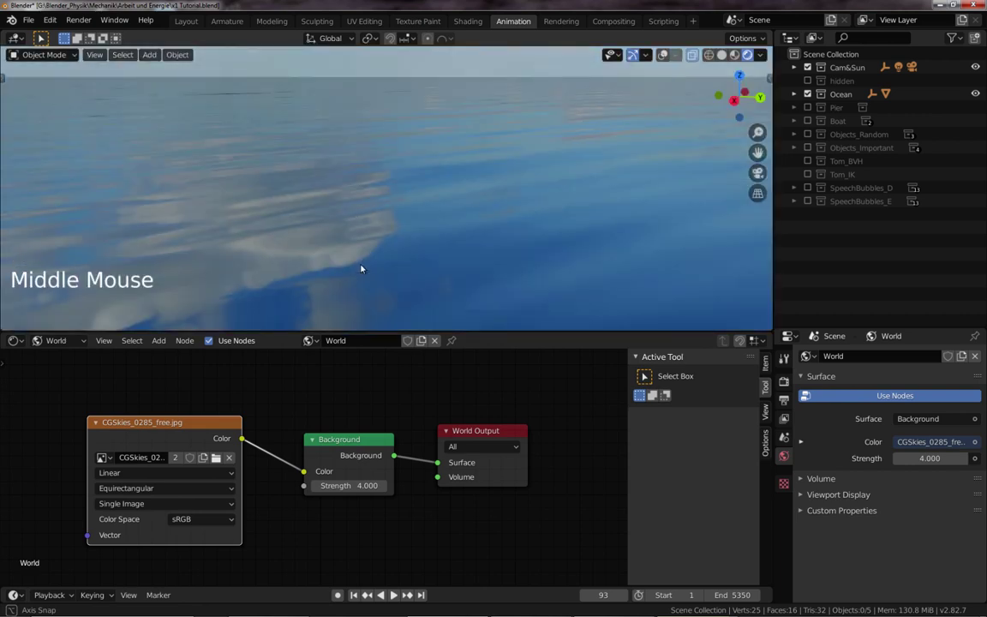
click(807, 94)
mouse_move(600, 223)
middle_down()
mouse_move(609, 157)
mouse_move(597, 241)
mouse_move(604, 197)
middle_up()
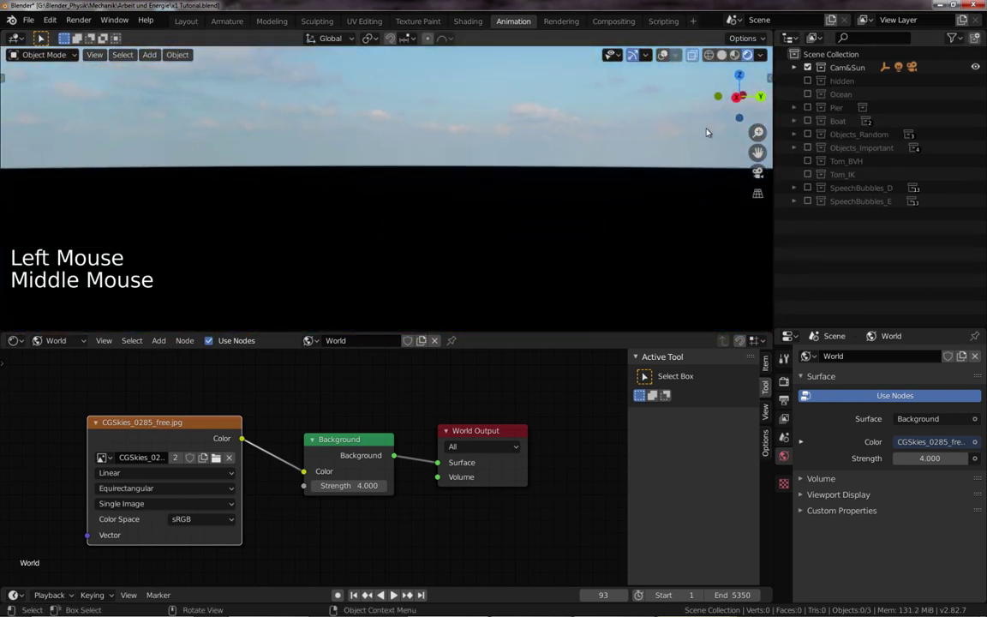
click(808, 108)
click(807, 94)
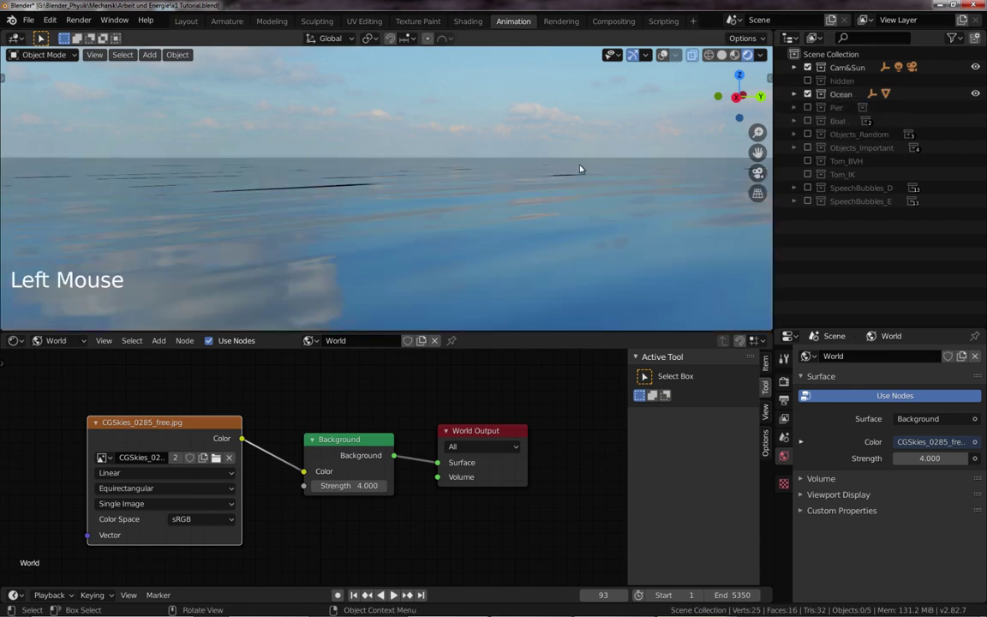
middle_drag(577, 167, 576, 175)
scroll(576, 176, down, 1)
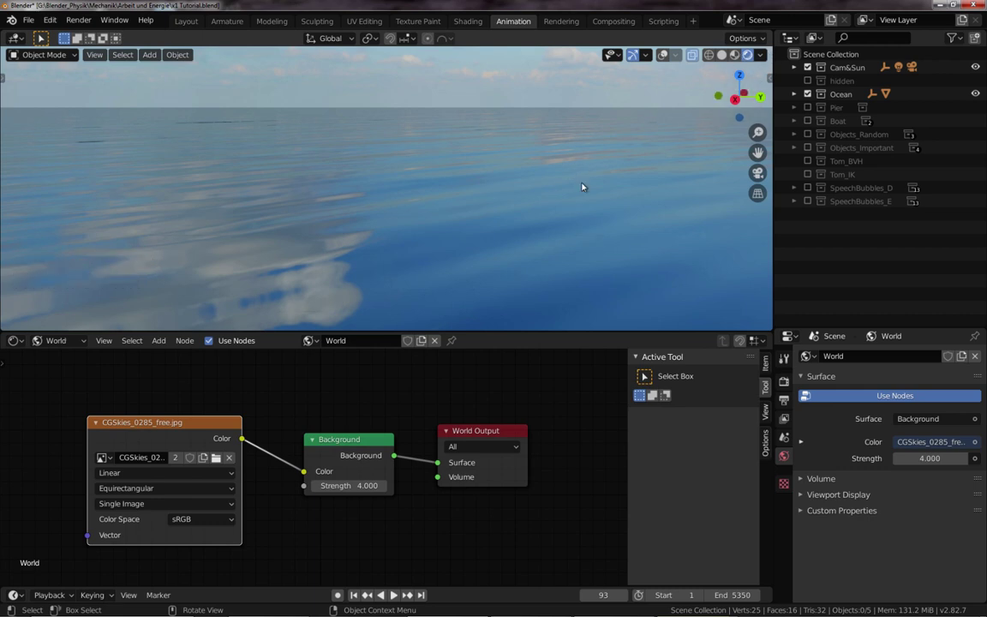
middle_drag(582, 186, 535, 209)
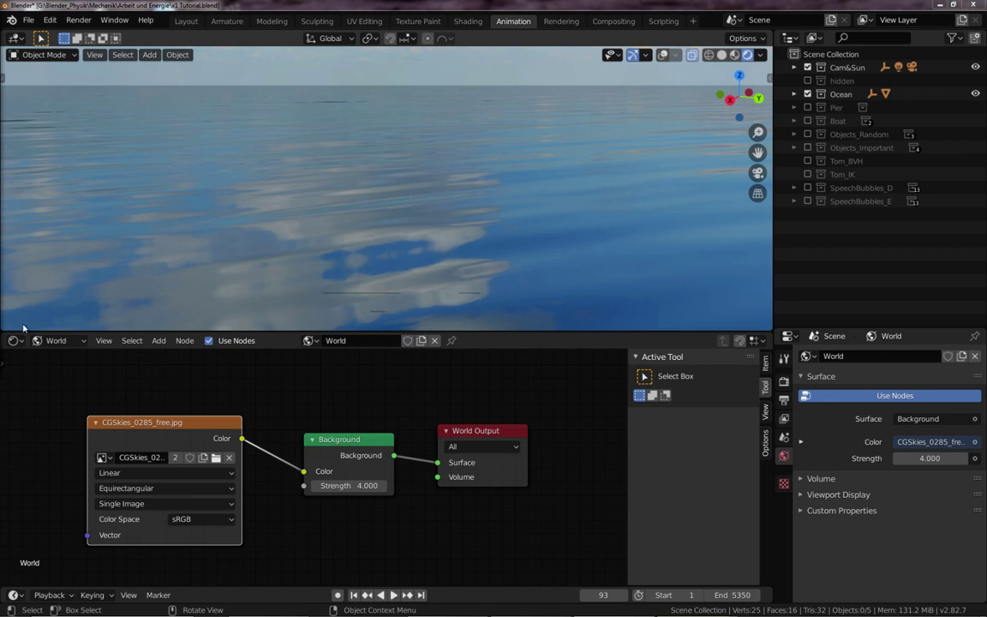
click(53, 341)
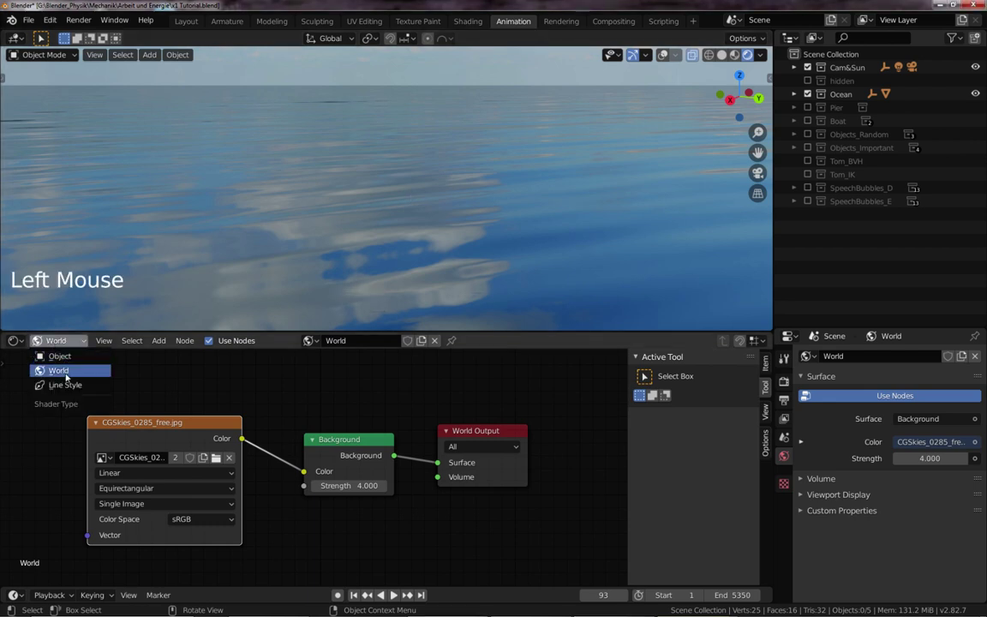
Show the Ocean's Water material nodes in Object mode and add a second material slot
click(59, 355)
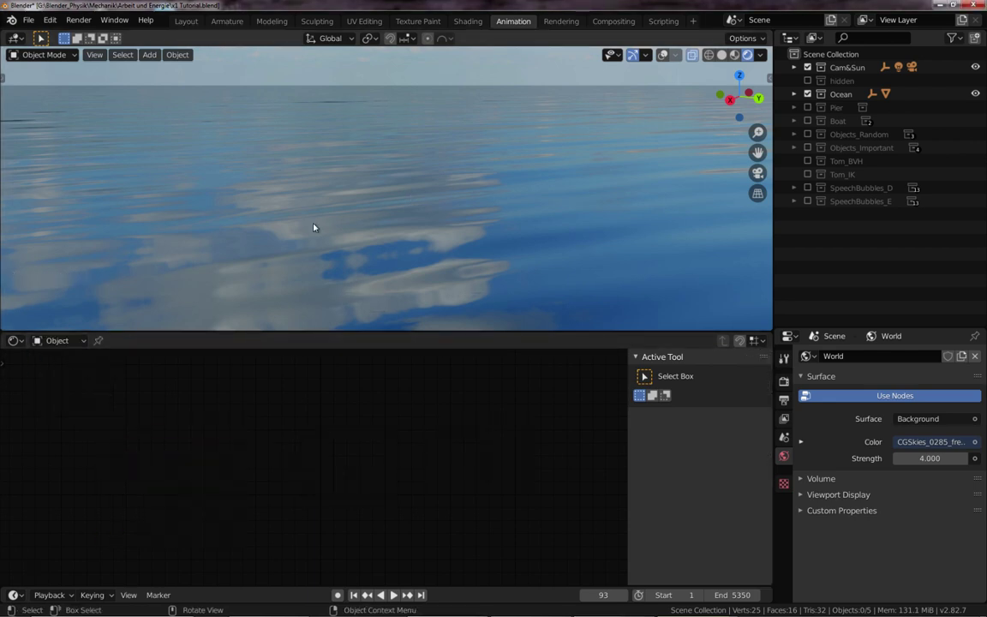
click(344, 227)
click(451, 423)
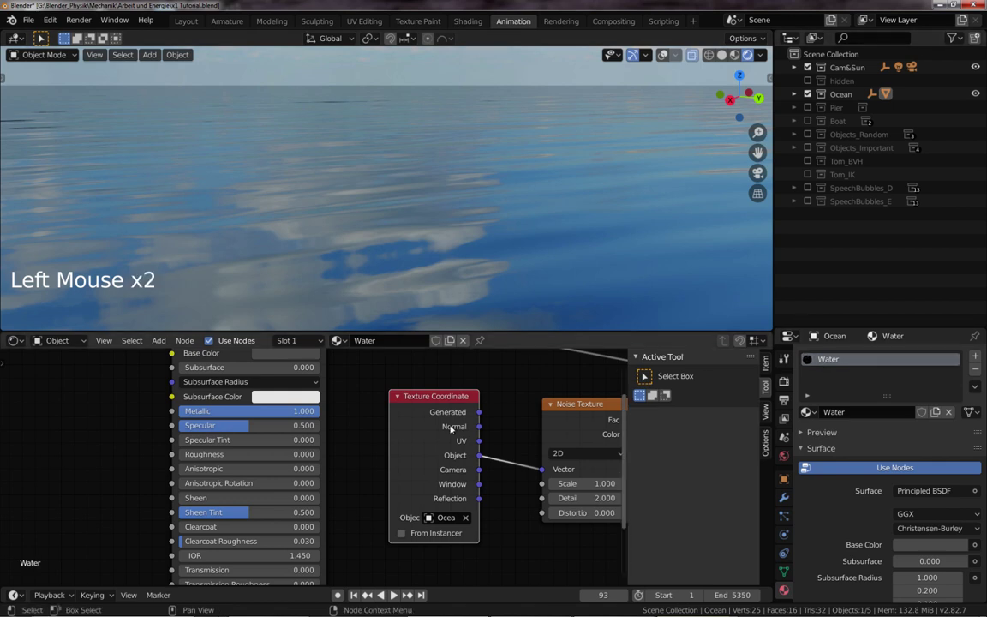
scroll(515, 429, down, 5)
key(n)
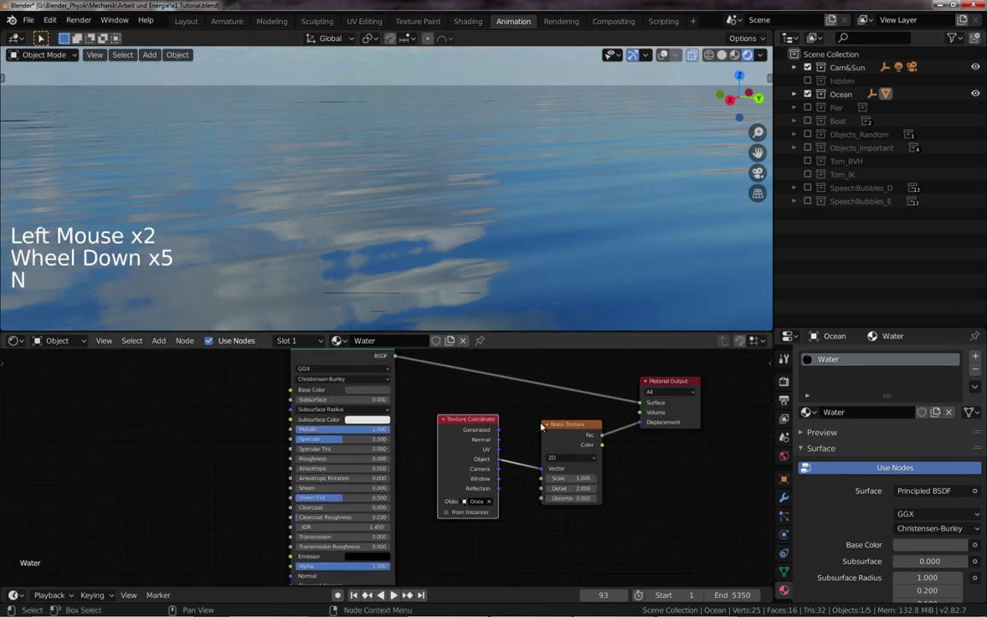
middle_drag(535, 429, 440, 449)
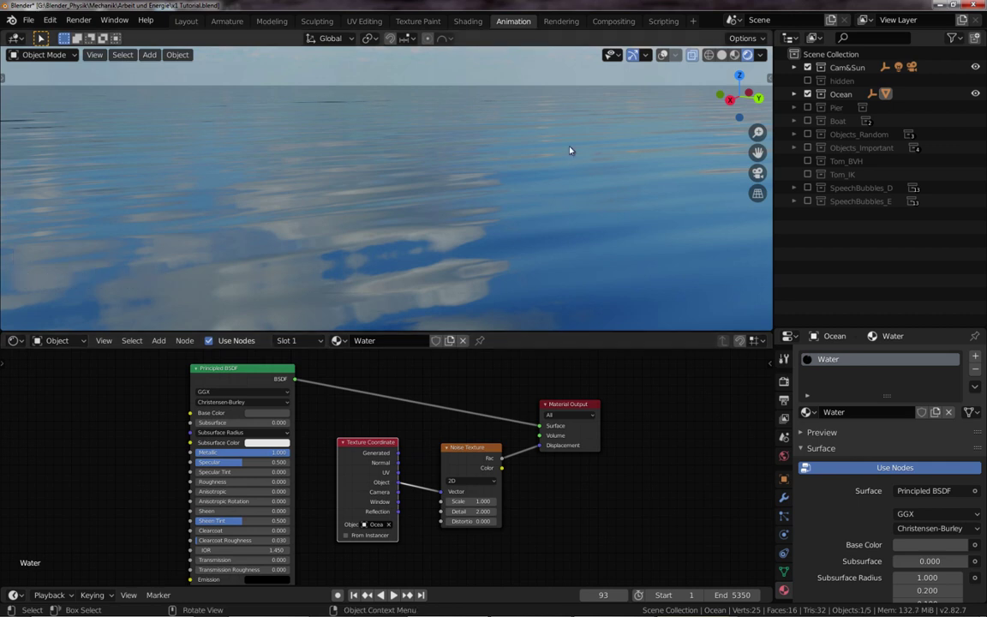
click(974, 358)
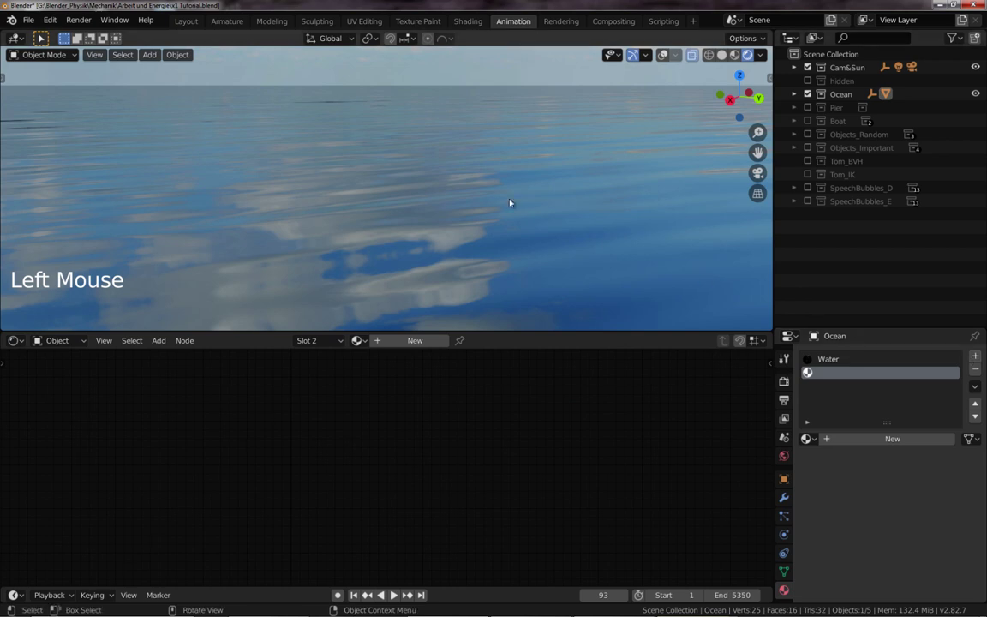
Enter Edit Mode on the Ocean plane and select its entire mesh
scroll(479, 201, down, 2)
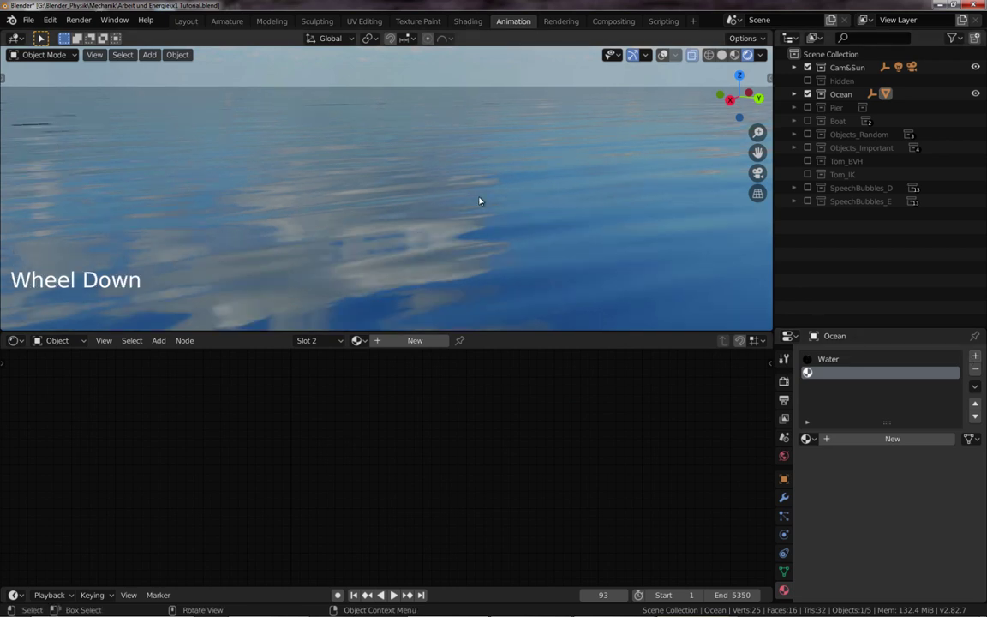
key(Tab)
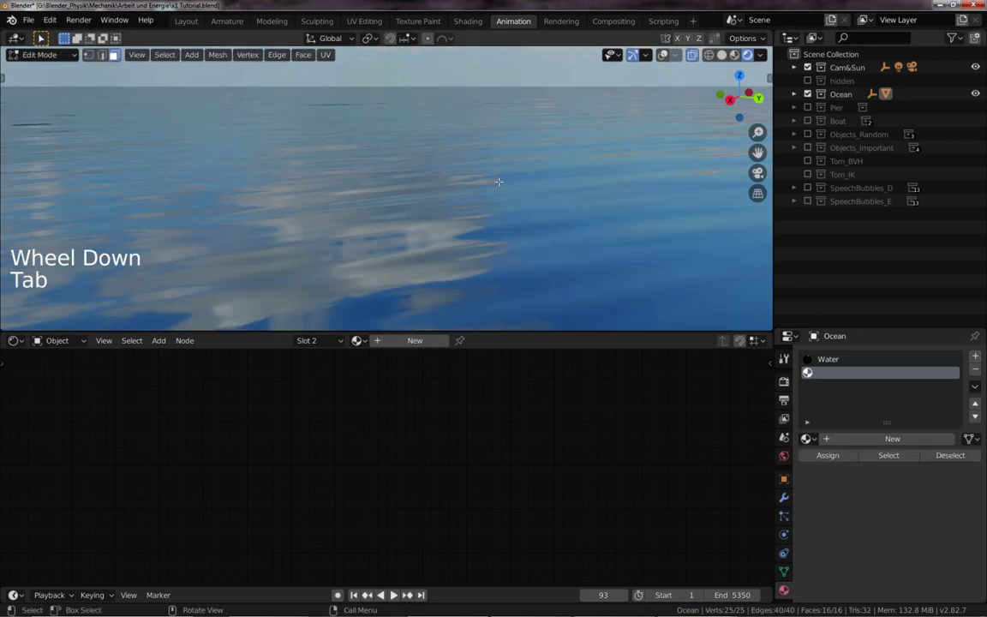
key(Tab)
click(722, 53)
key(Tab)
scroll(528, 202, down, 3)
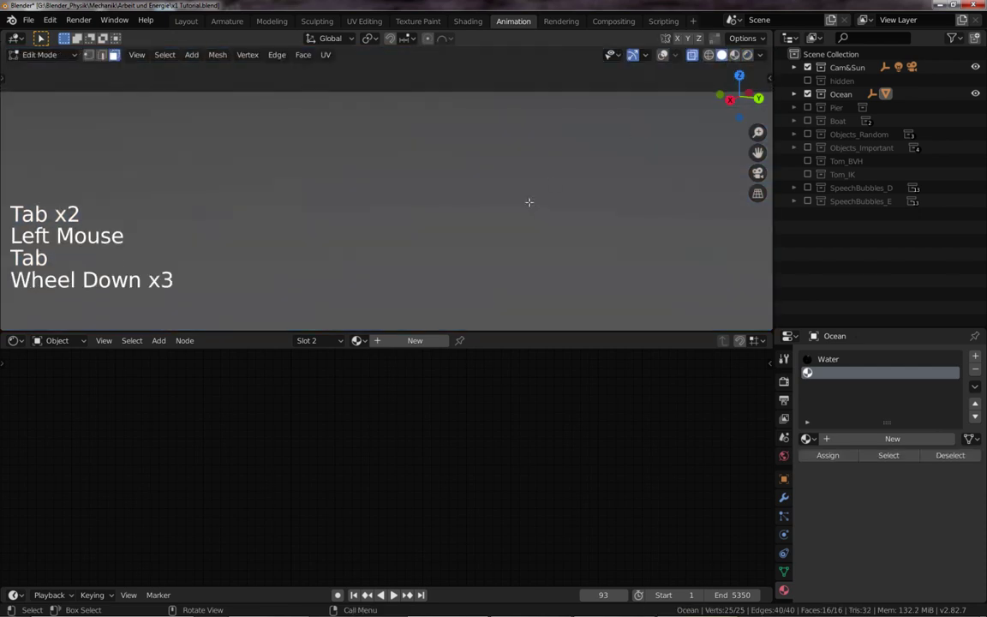
key(a)
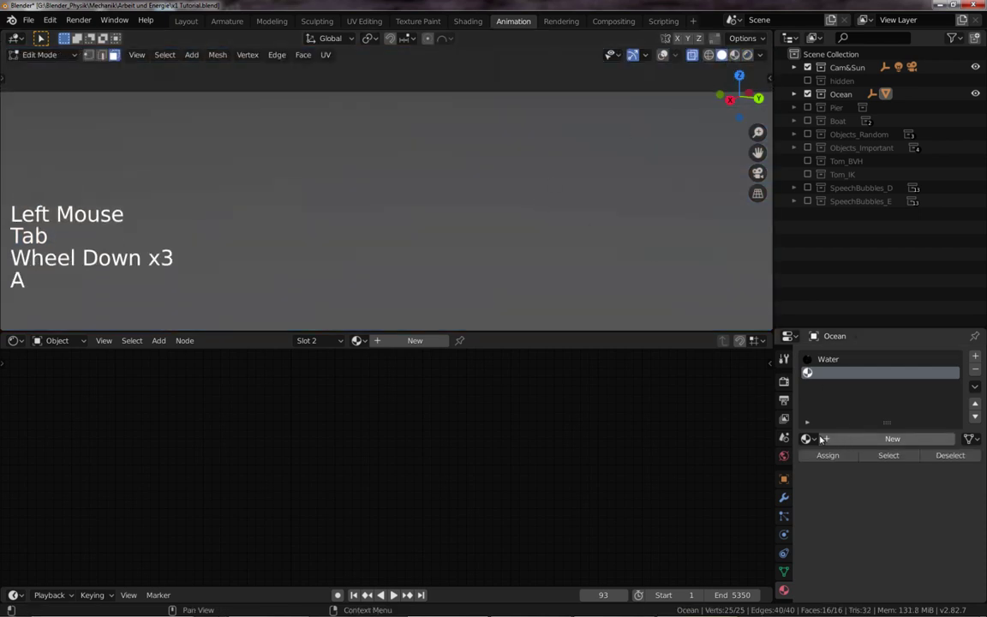
Assign new Material.001 to the whole mesh and view it in Rendered shading
click(857, 438)
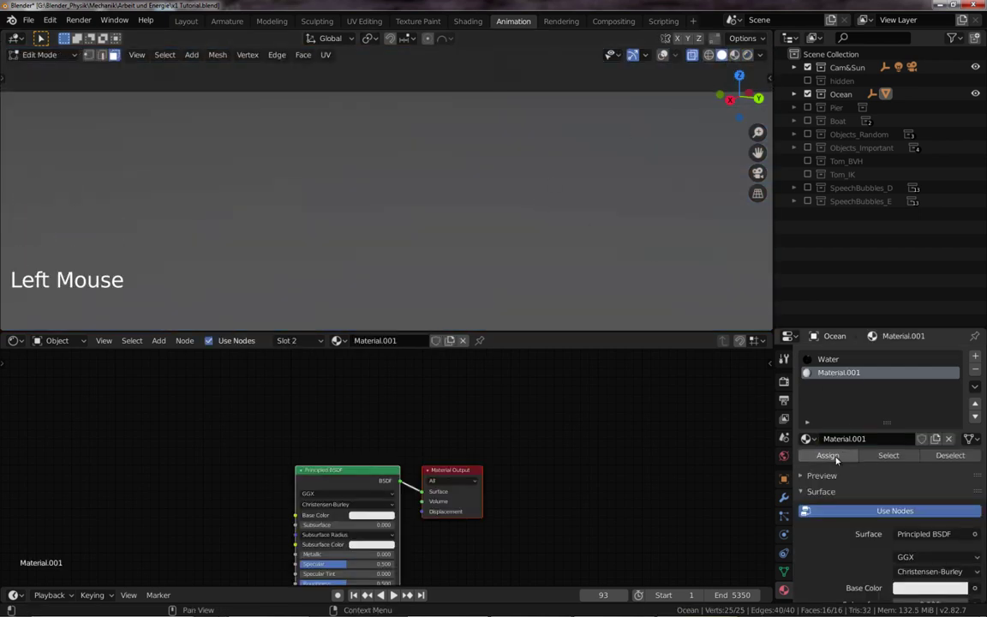
click(813, 433)
key(Tab)
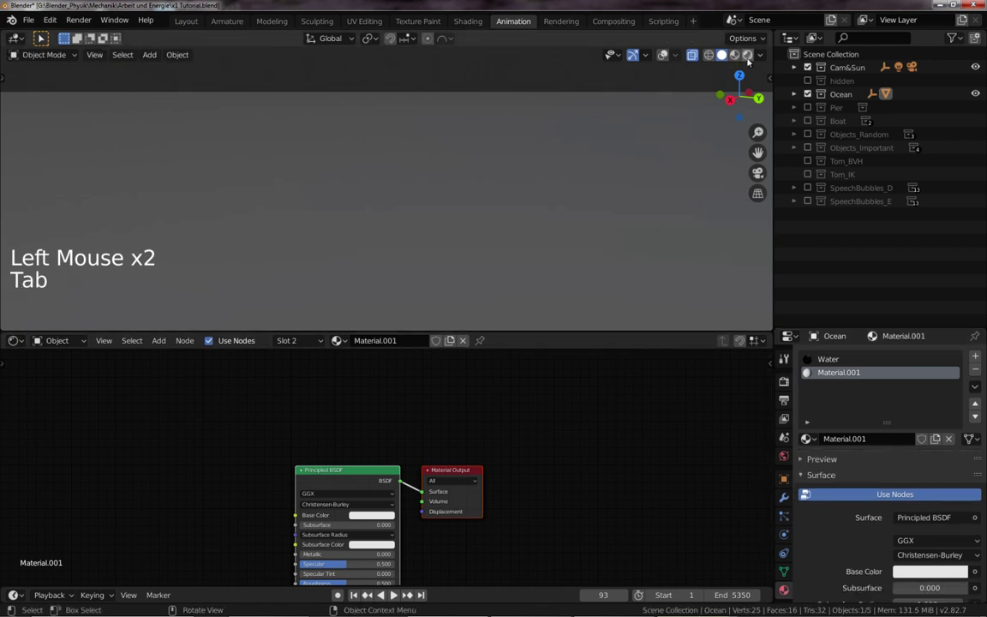
click(747, 55)
middle_drag(533, 191, 523, 186)
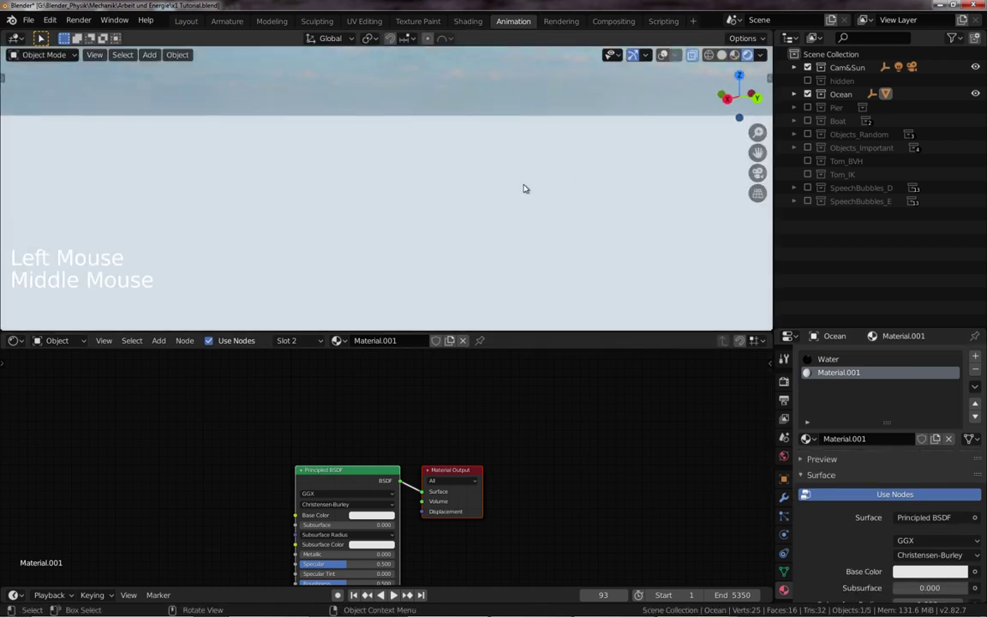
Rearrange the Principled BSDF and Material Output nodes in the editor
drag(368, 480, 269, 403)
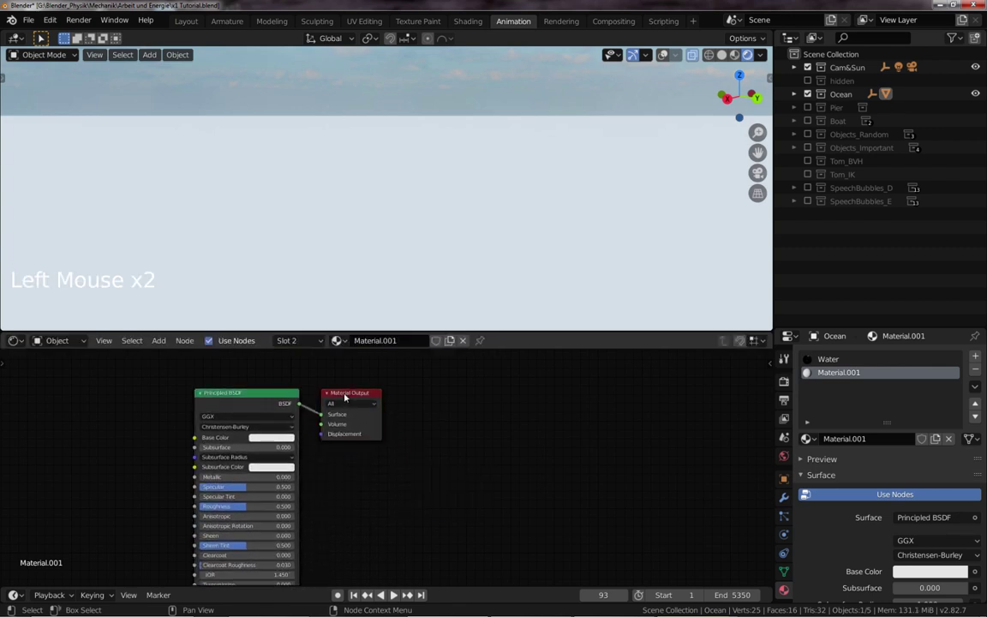
drag(345, 398, 556, 404)
drag(246, 399, 243, 388)
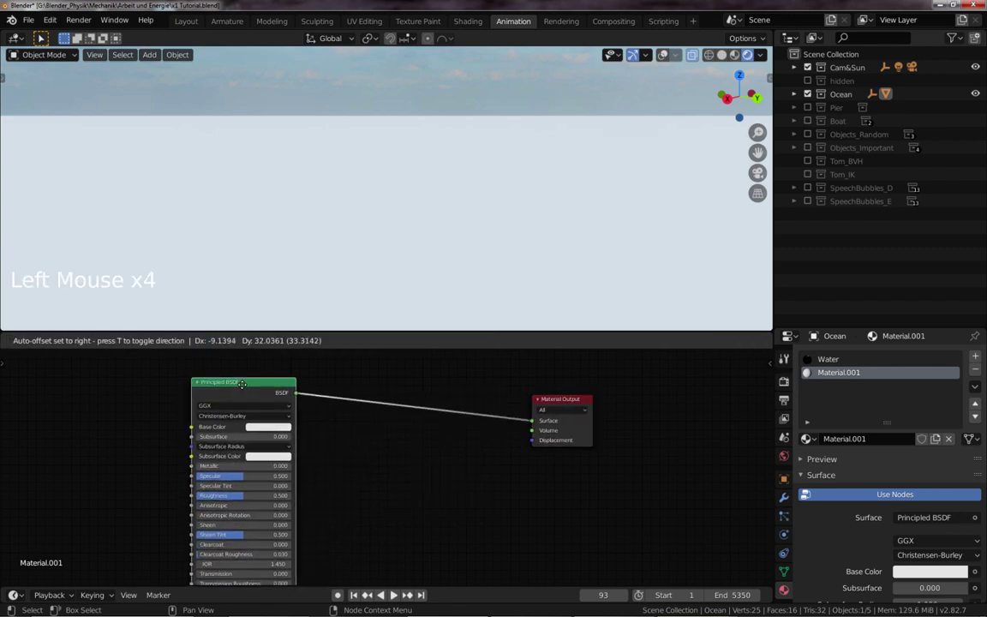
Set Metallic to 1.000 and Roughness to 0.000, checking the sea's sky reflections
drag(200, 469, 290, 465)
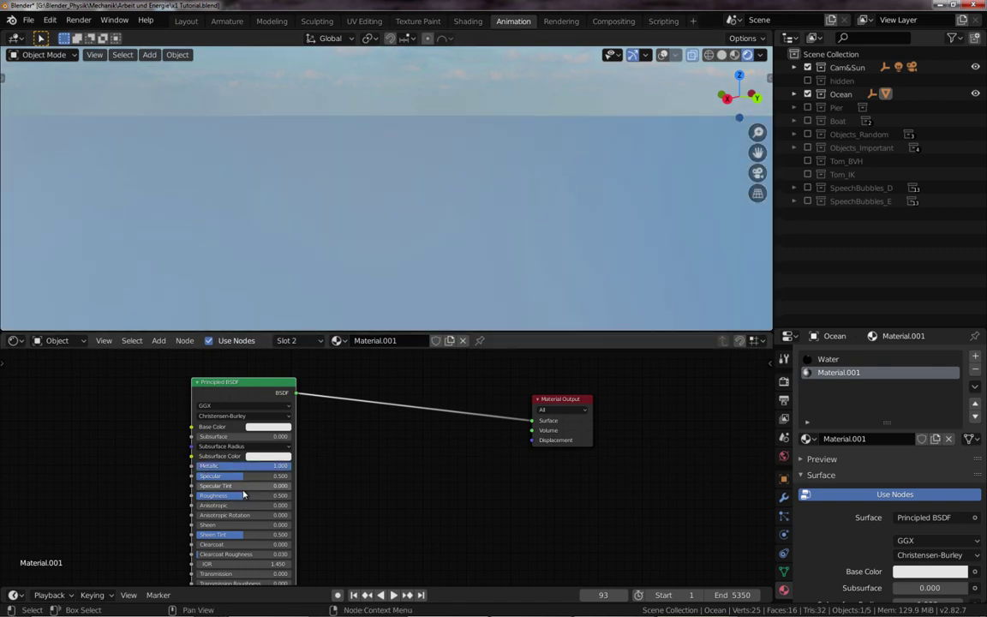
drag(243, 495, 193, 495)
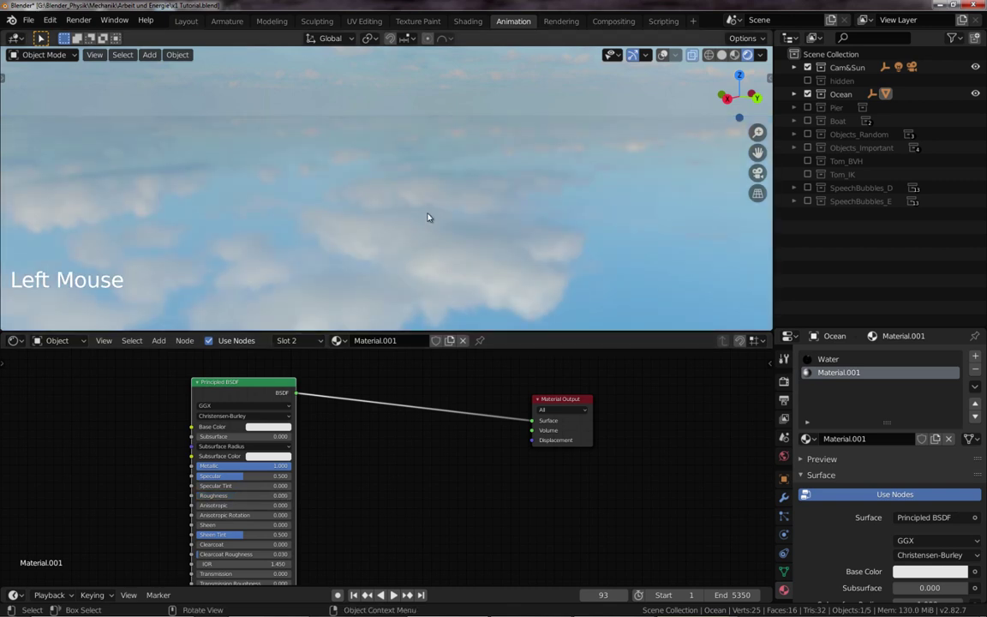
middle_drag(428, 217, 502, 201)
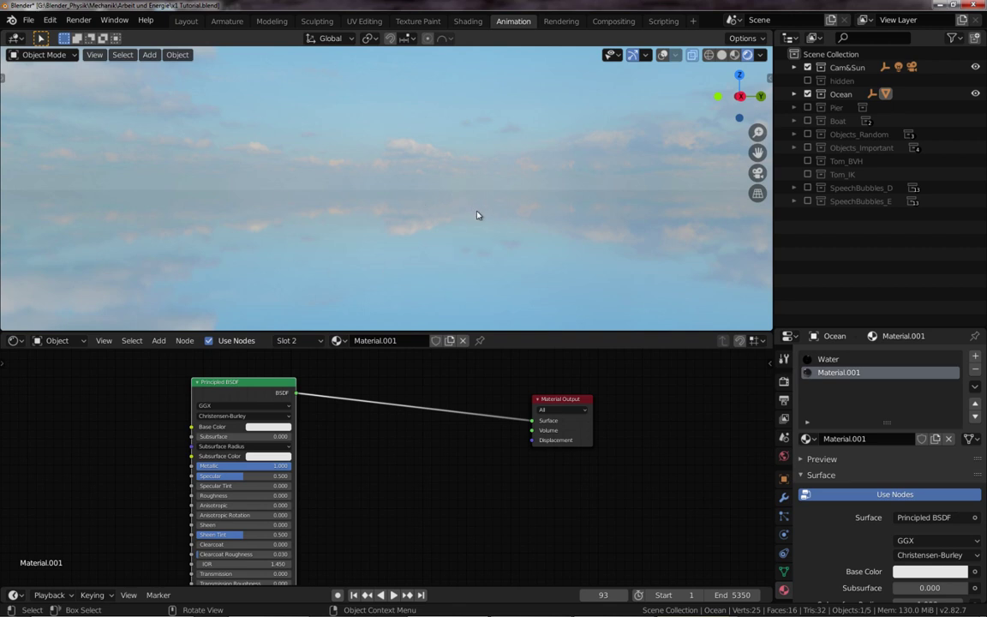
middle_drag(480, 216, 458, 232)
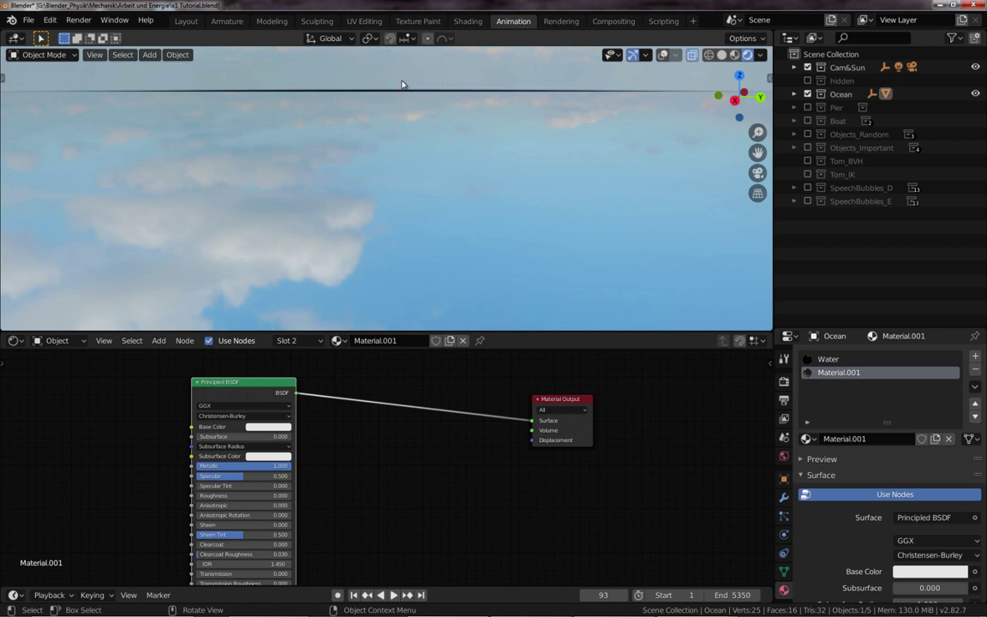
middle_drag(430, 125, 497, 178)
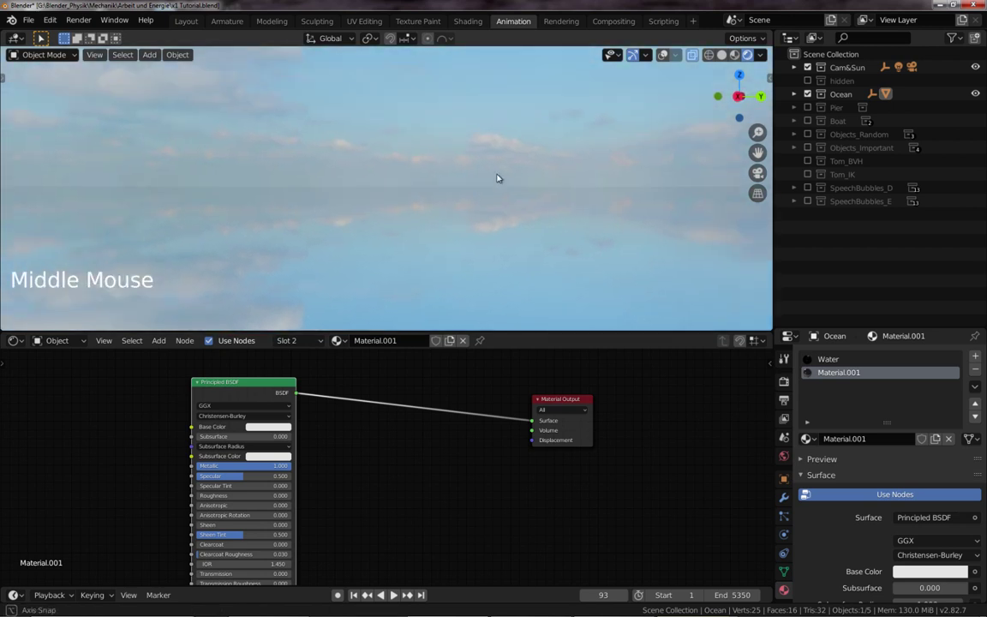
Show the World.001 world node tree in the Shader Editor
click(58, 340)
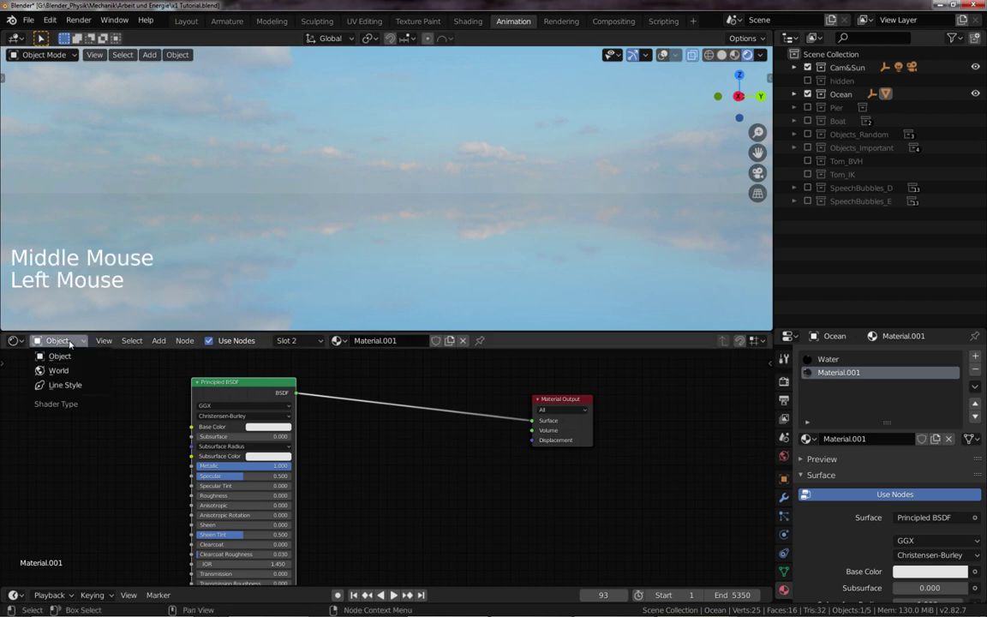
click(53, 370)
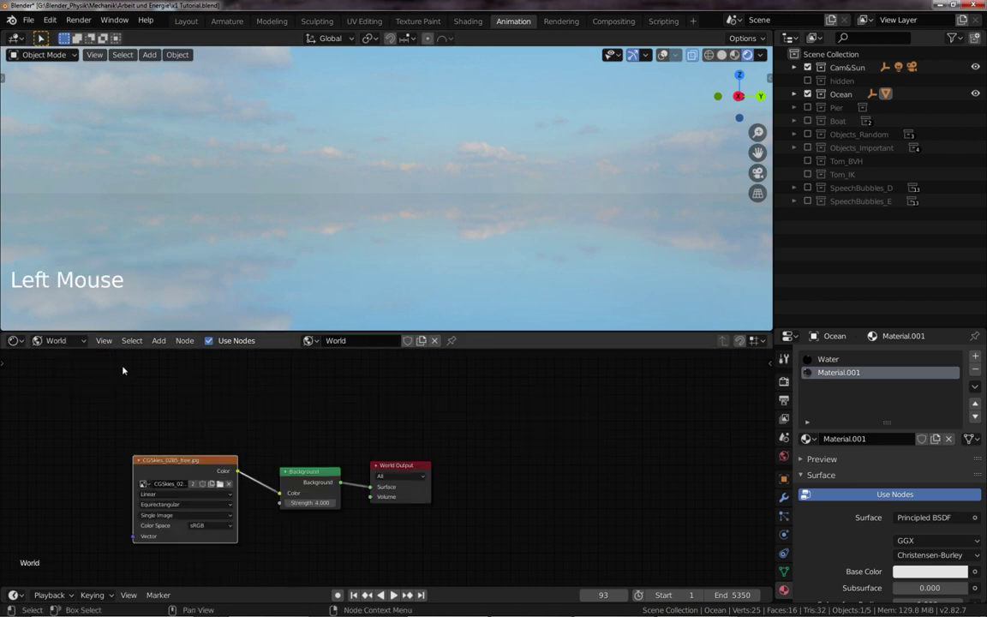
click(314, 341)
click(332, 374)
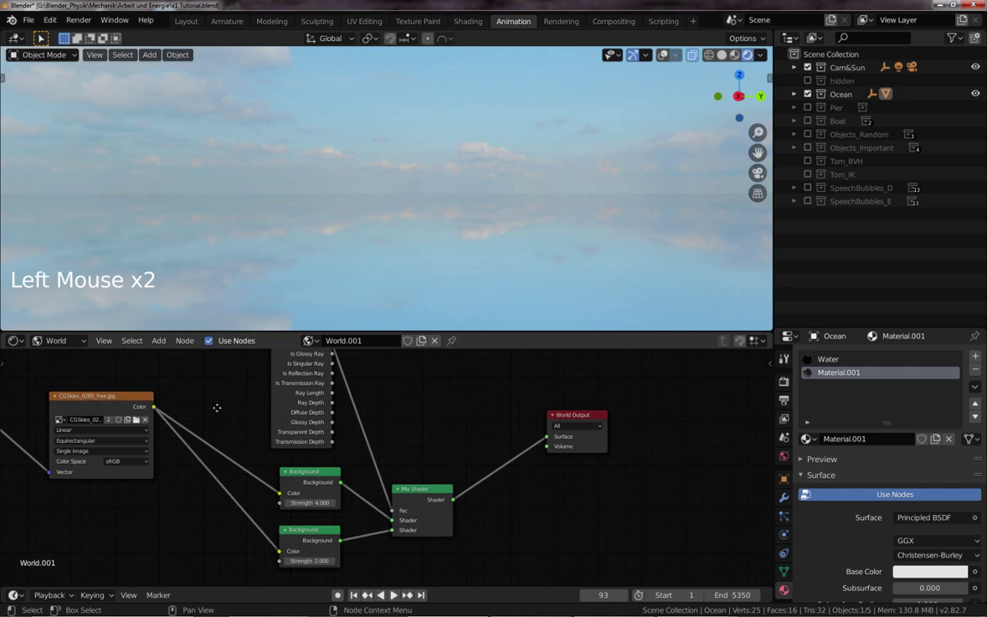
Reset the sky Mapping Z location to zero and return to Object material nodes
middle_drag(217, 408, 514, 419)
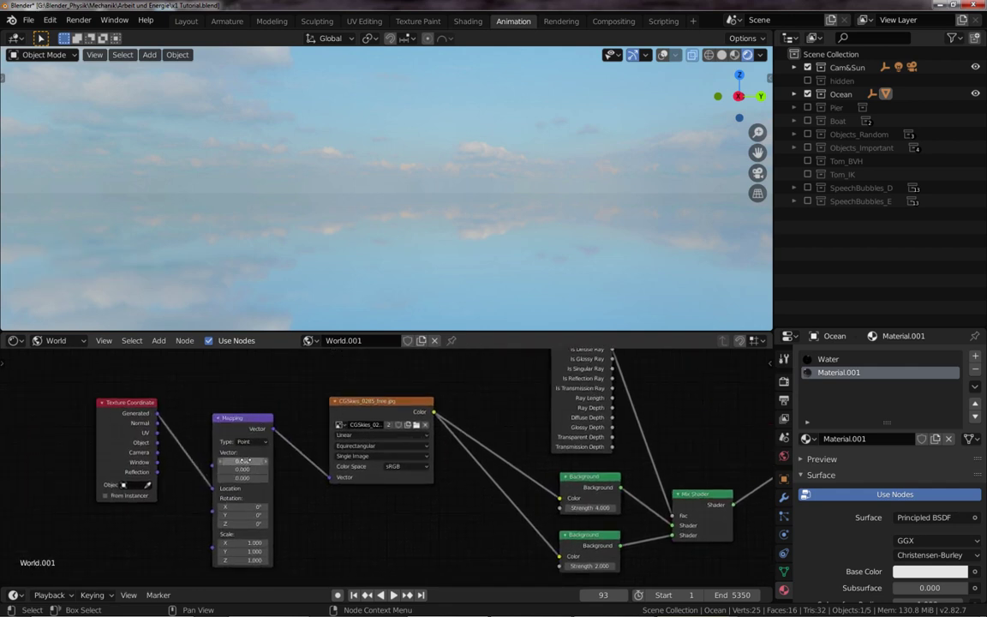
mouse_move(243, 478)
mouse_down()
mouse_move(283, 478)
mouse_move(230, 478)
mouse_up()
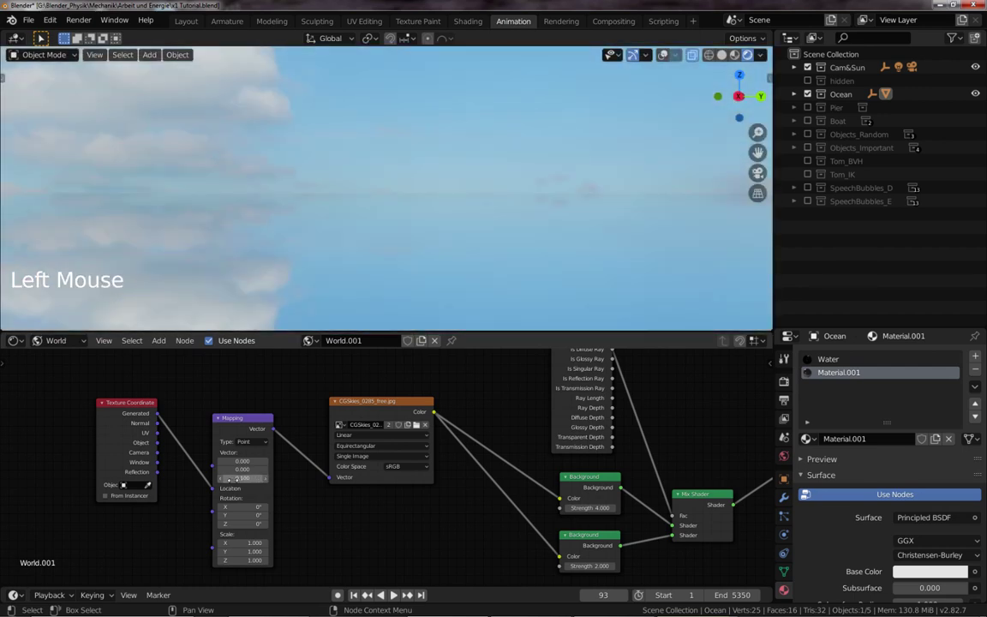
double_click(230, 478)
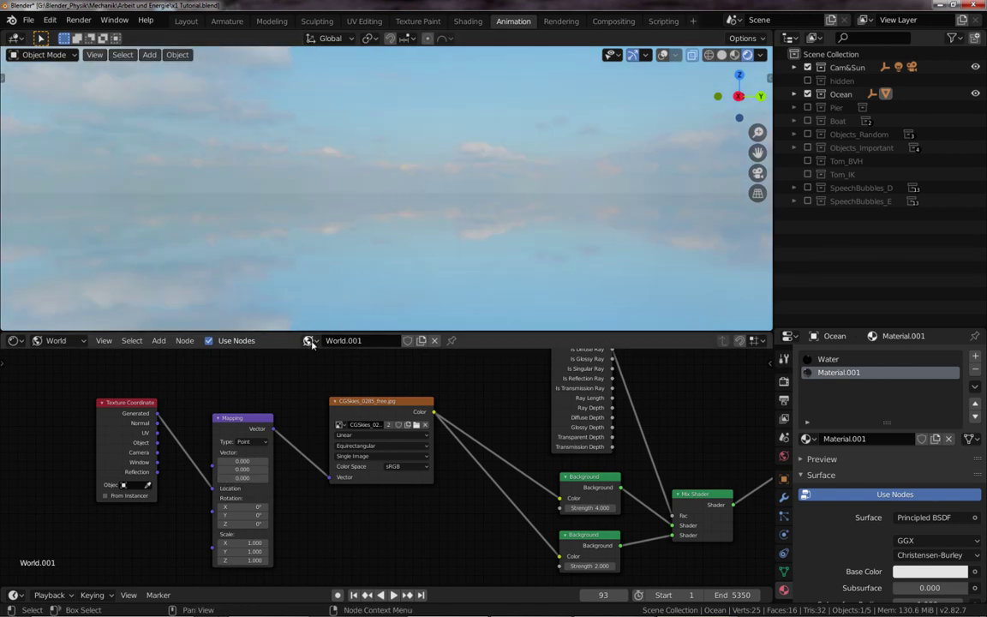
click(57, 340)
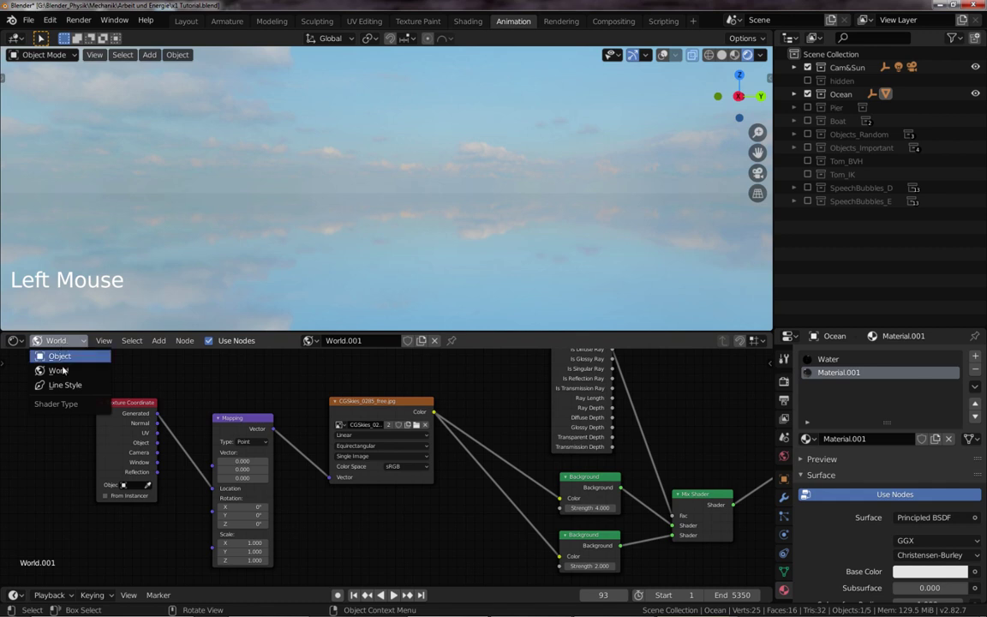
click(59, 356)
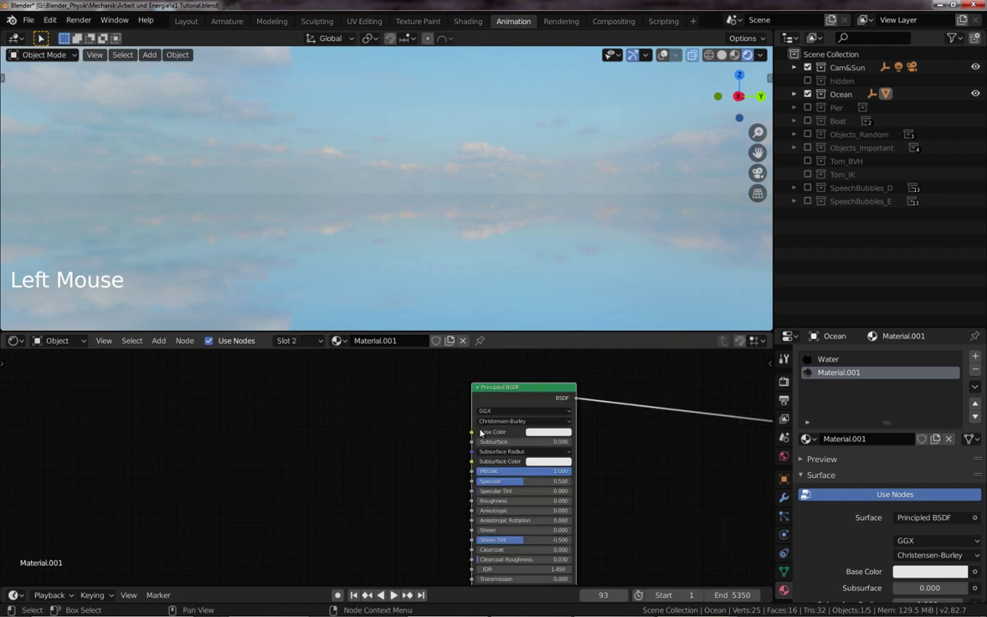
Add a Noise Texture node left of the Material Output
middle_drag(466, 428, 180, 418)
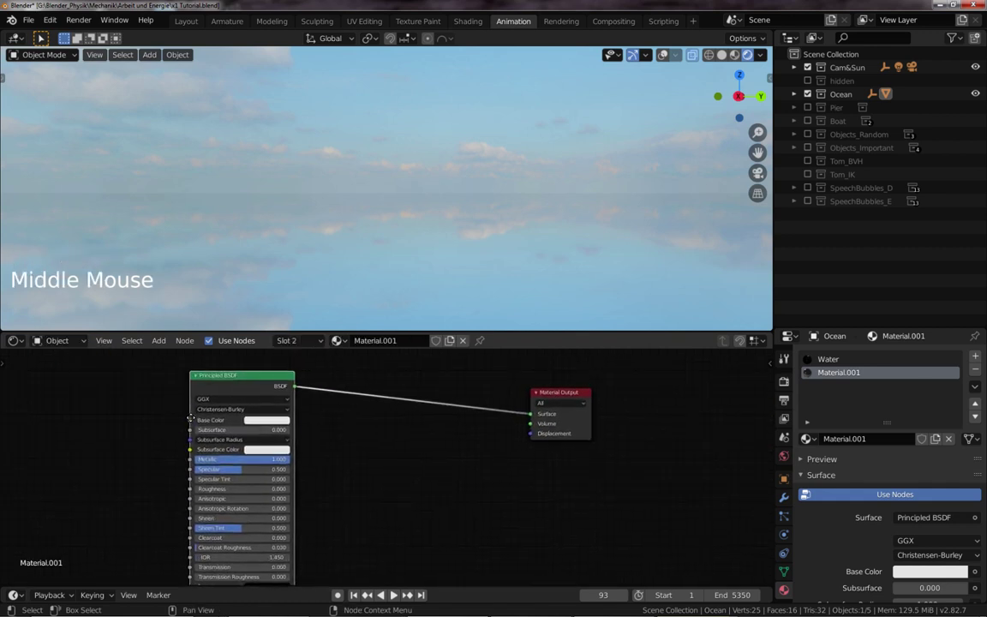
click(355, 226)
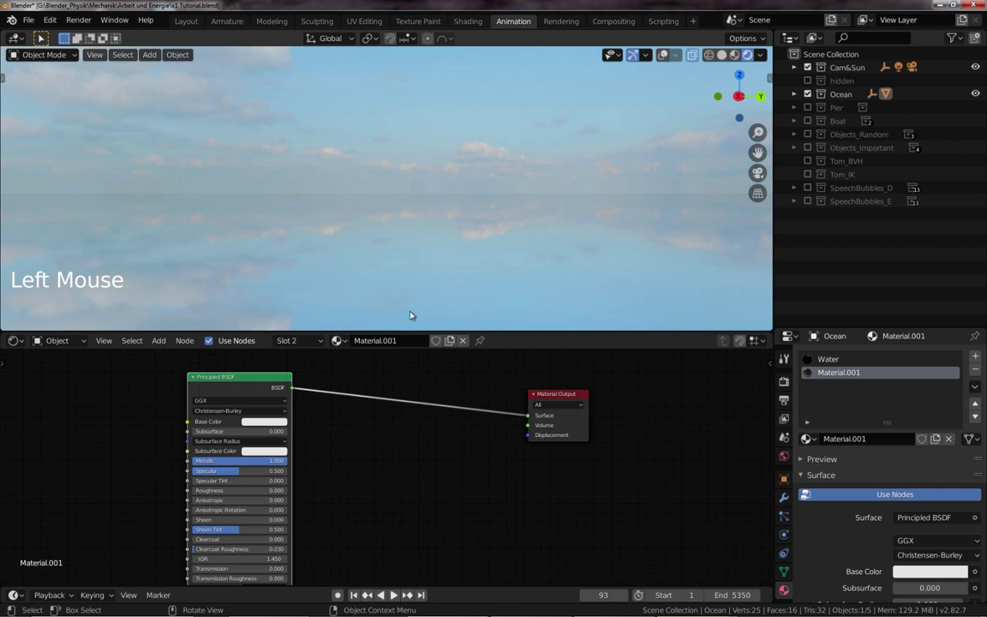
key(shift+a)
click(438, 451)
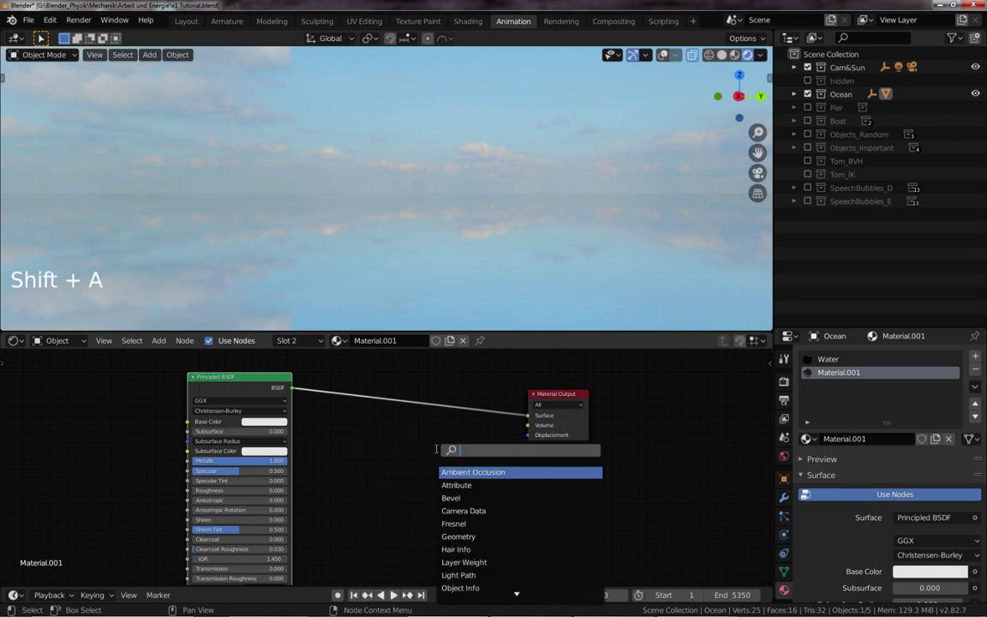
text(noi)
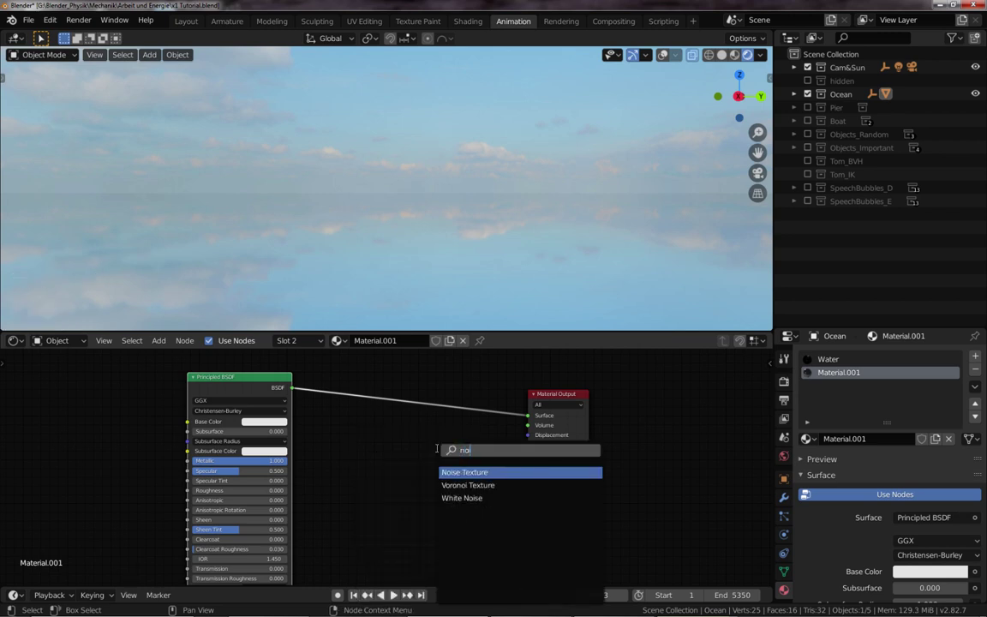
text(se)
key(Return)
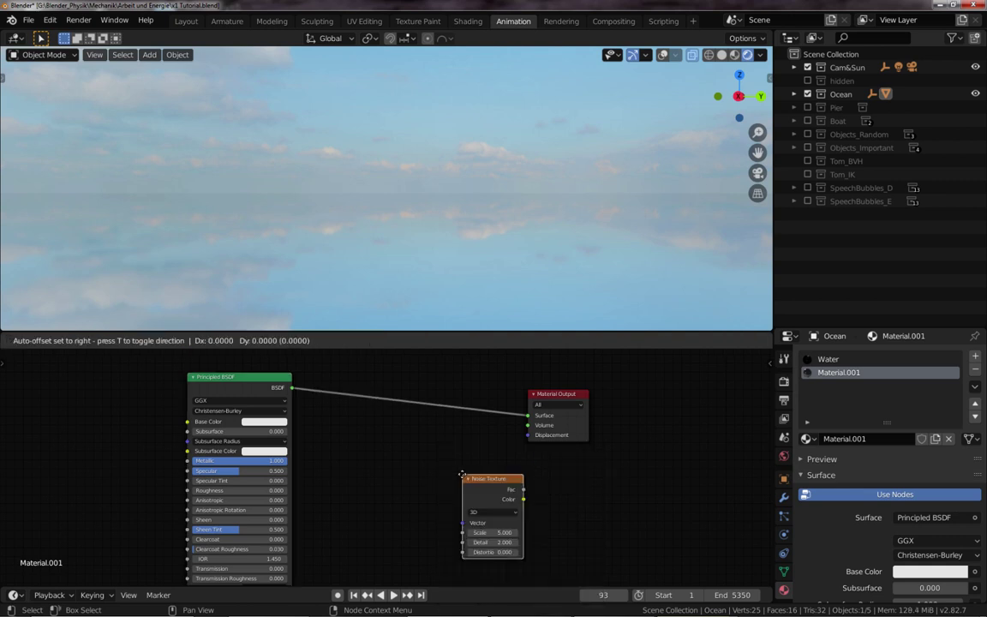
click(390, 435)
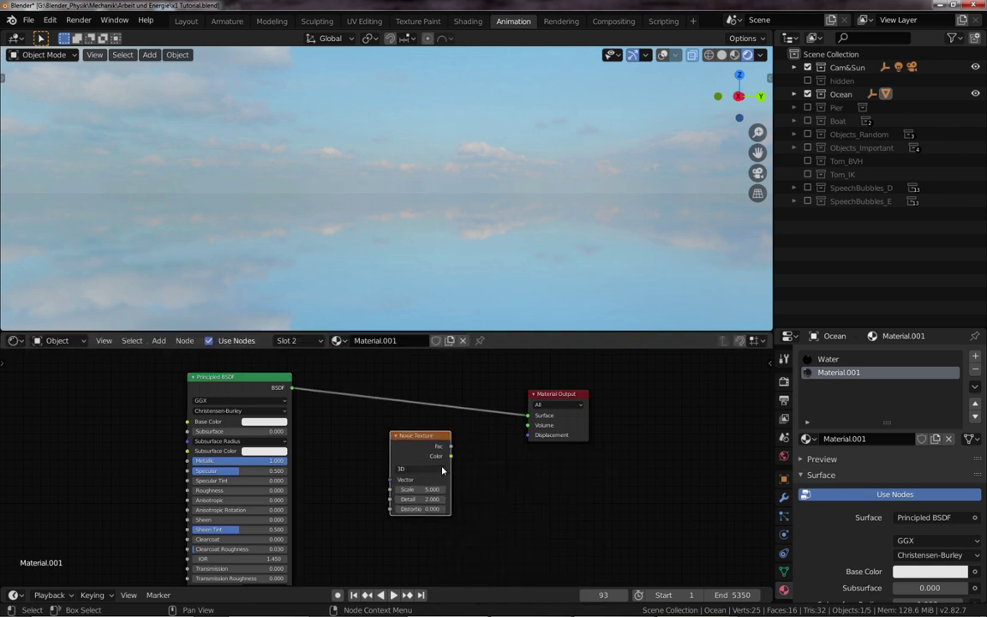
Make the noise 2D with Detail 2 and link its Fac to Material Output Displacement
click(442, 470)
click(421, 489)
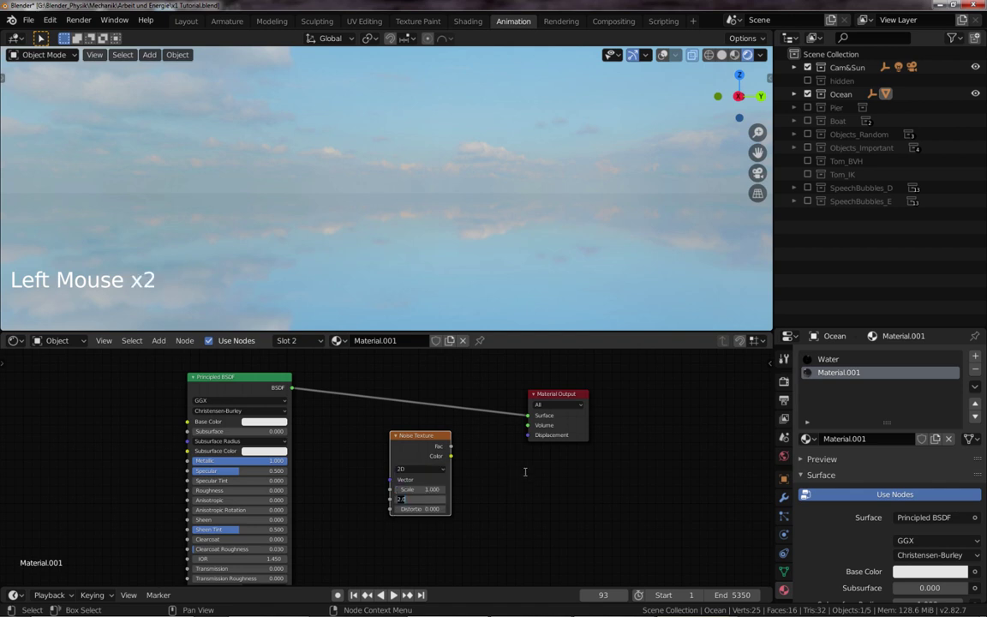
key(Return)
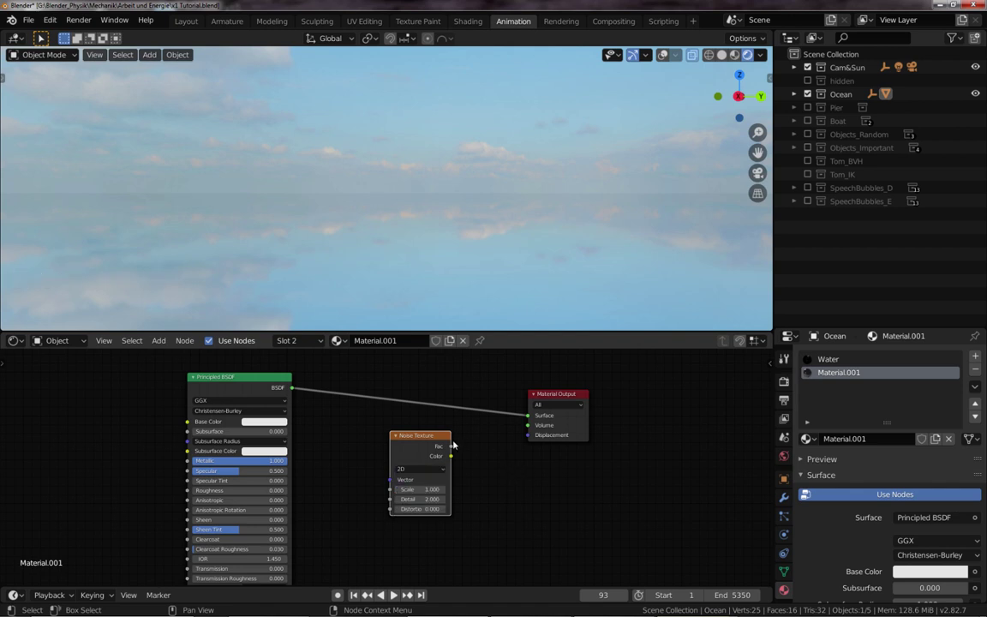
drag(451, 448, 473, 445)
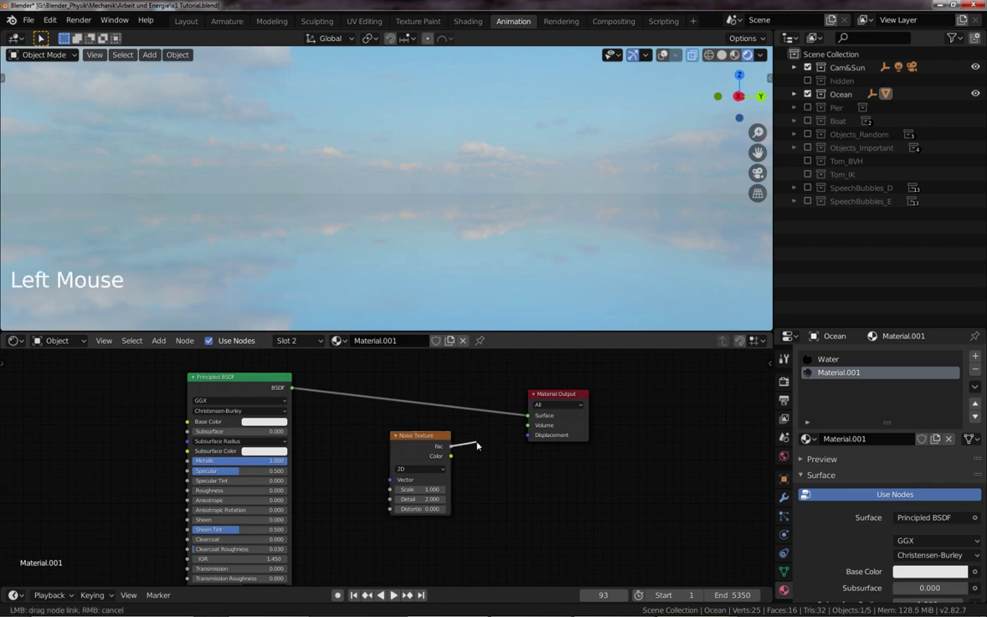
drag(531, 438, 529, 436)
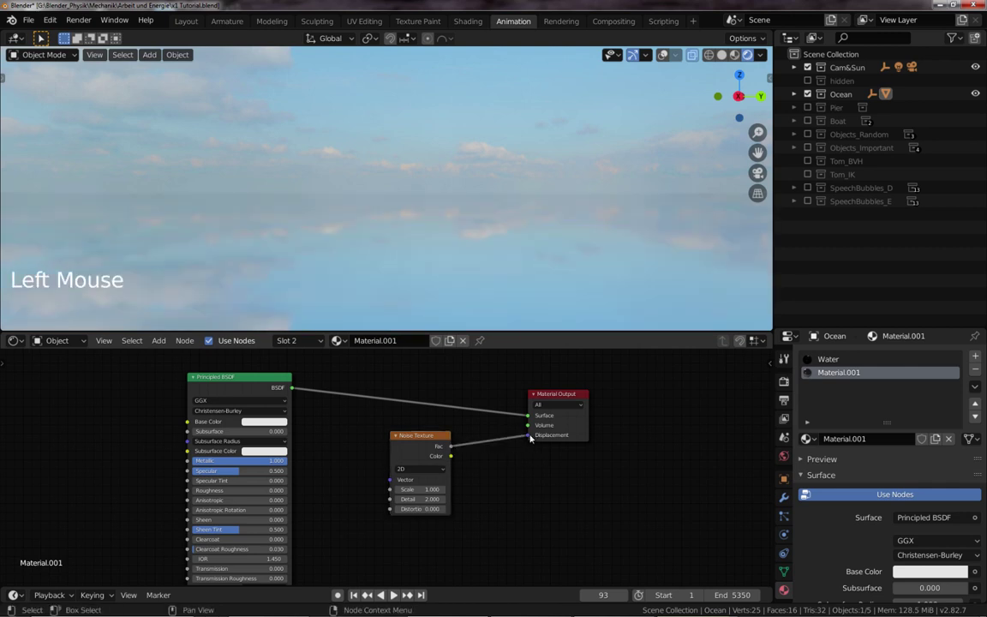
mouse_move(513, 260)
middle_down()
mouse_move(496, 277)
mouse_move(509, 267)
middle_up()
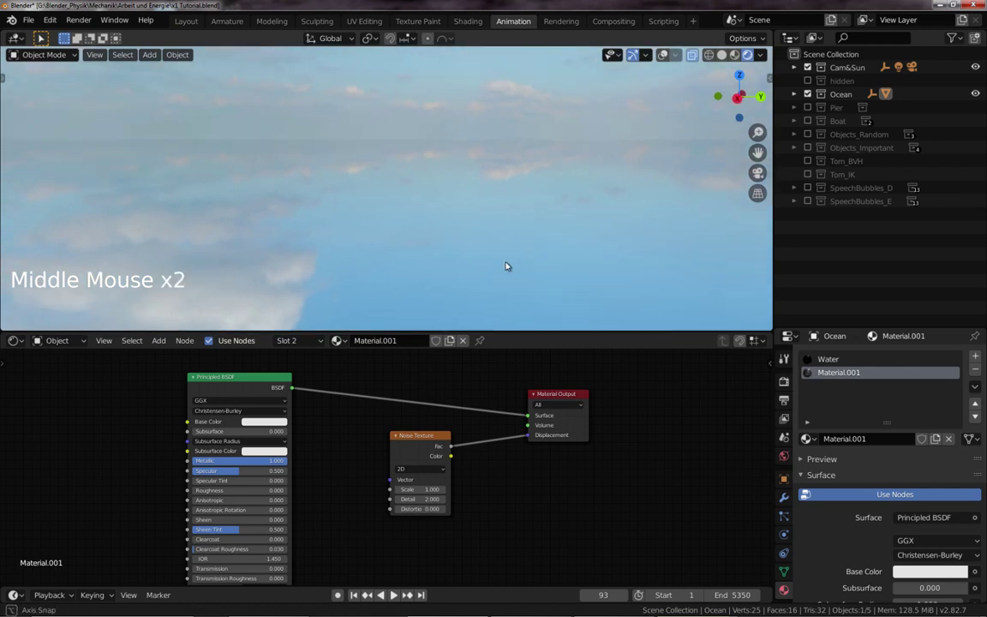
drag(424, 441, 446, 446)
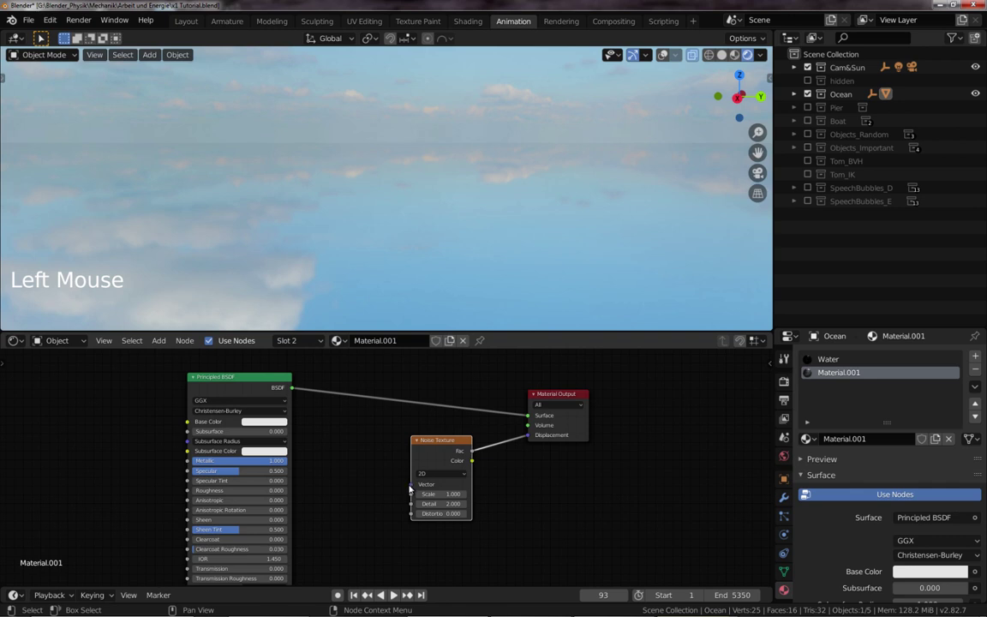
Show overlays, select Ocean_Empty, and display its location, rotation and scale values
click(662, 55)
scroll(514, 184, down, 2)
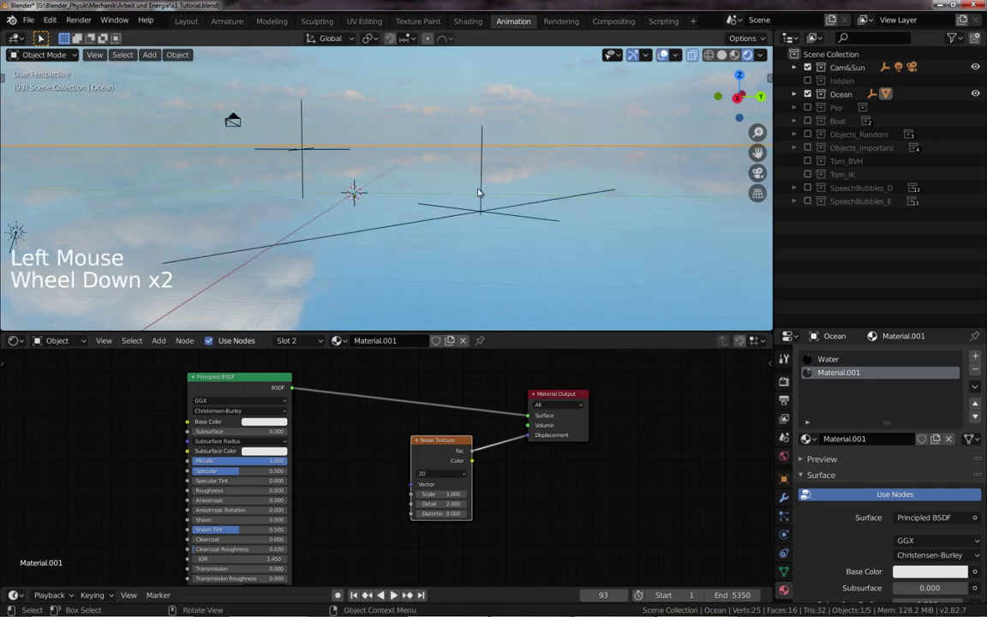
middle_drag(509, 192, 501, 204)
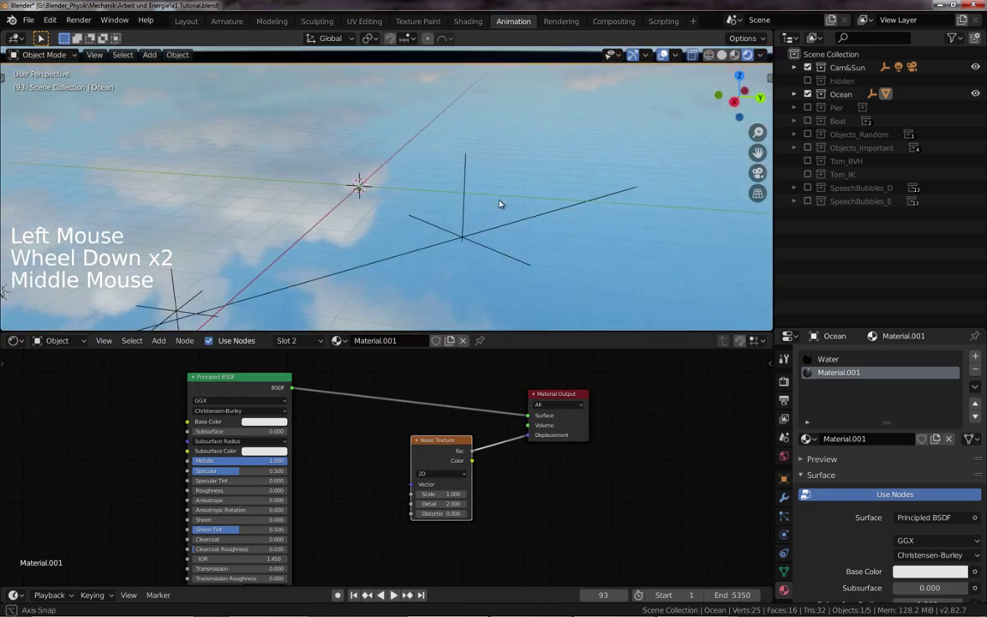
click(471, 238)
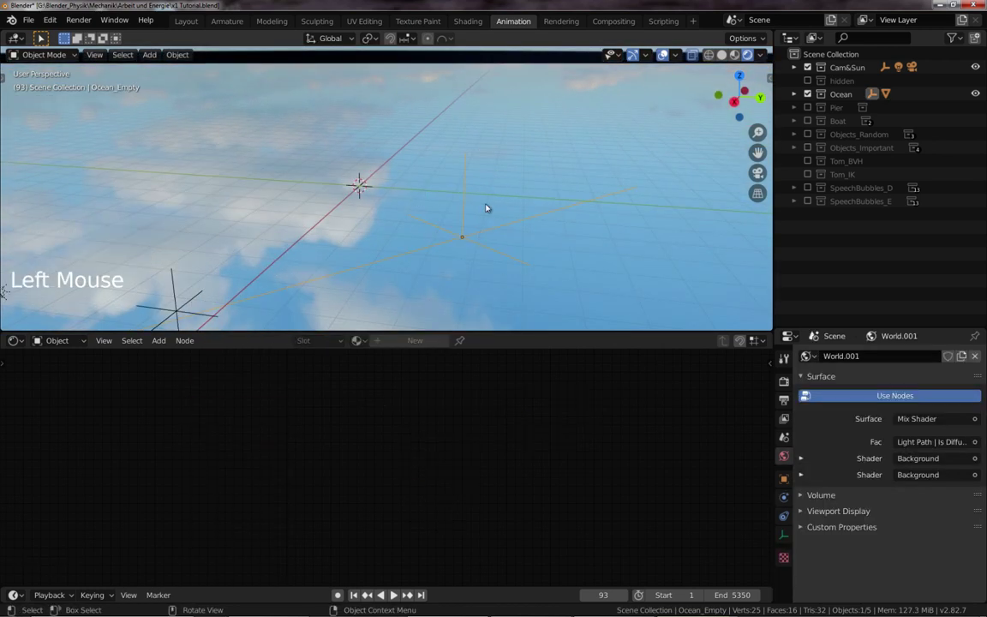
key(n)
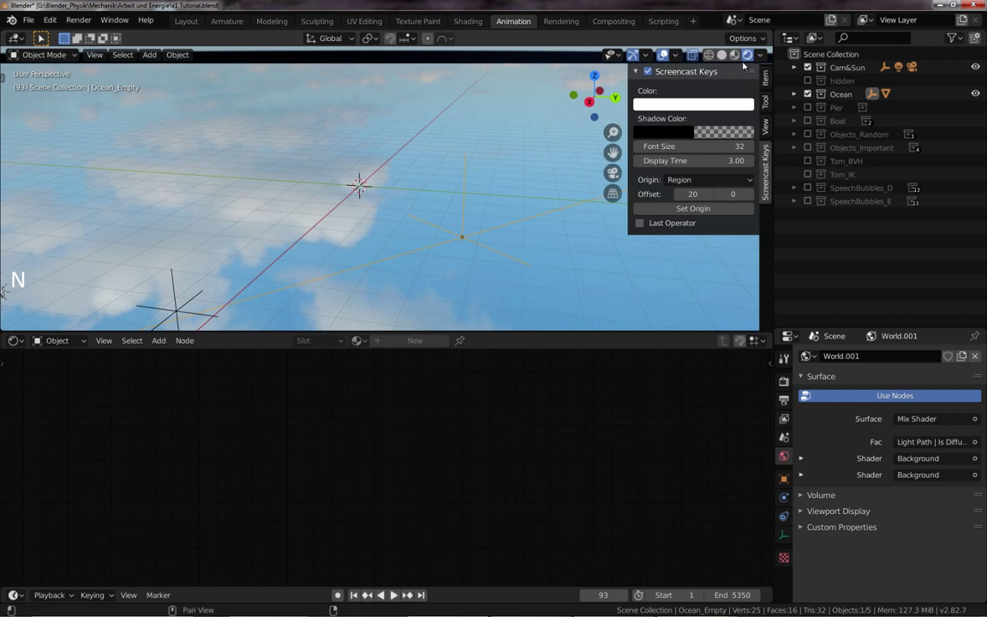
click(766, 77)
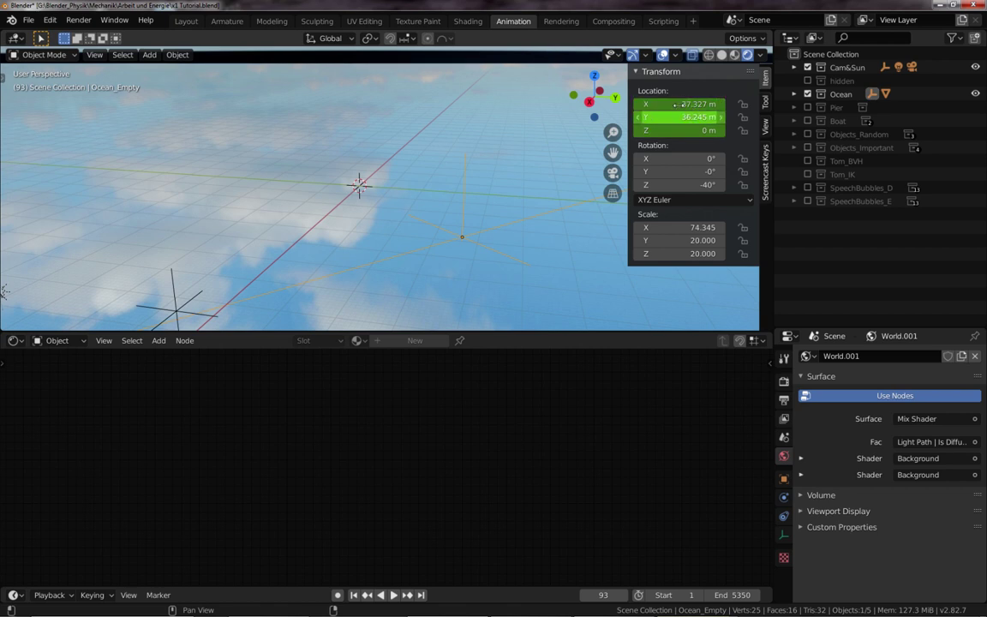
Play the animation to watch the empty move, then select the Ocean plane
key(space)
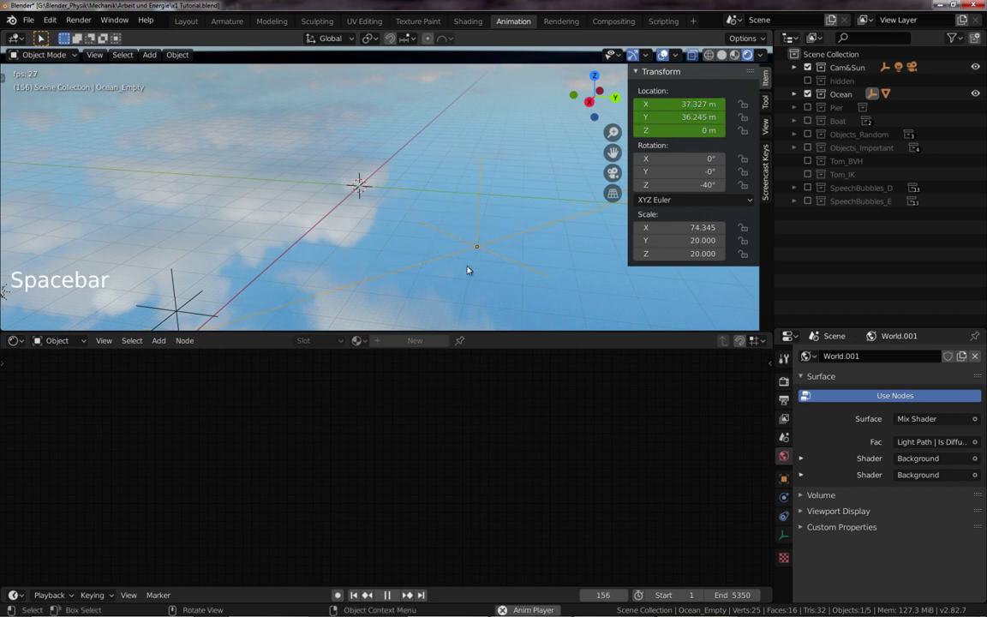
key(space)
key(n)
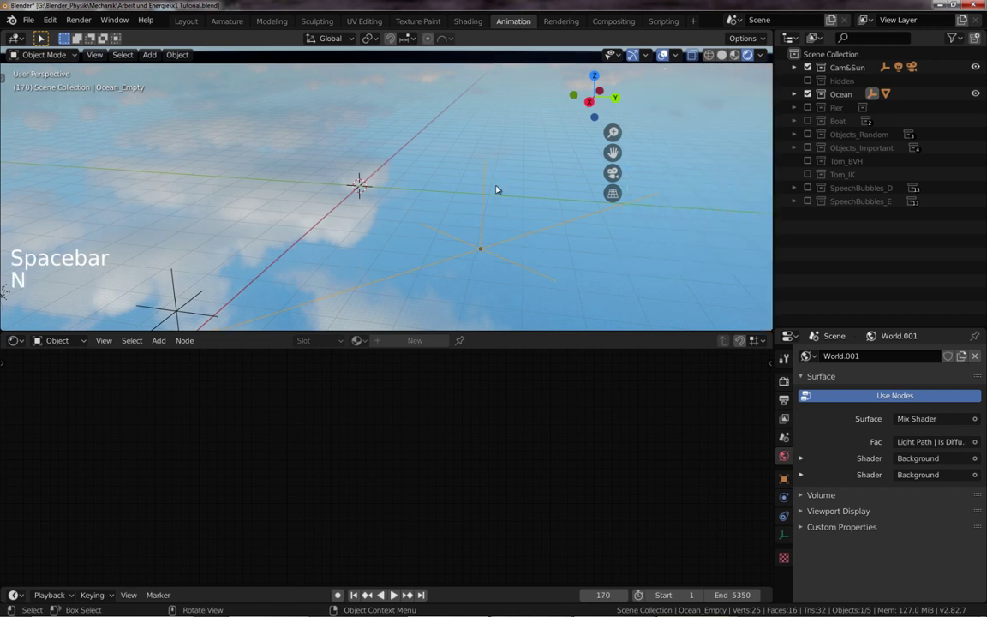
key(shift+a)
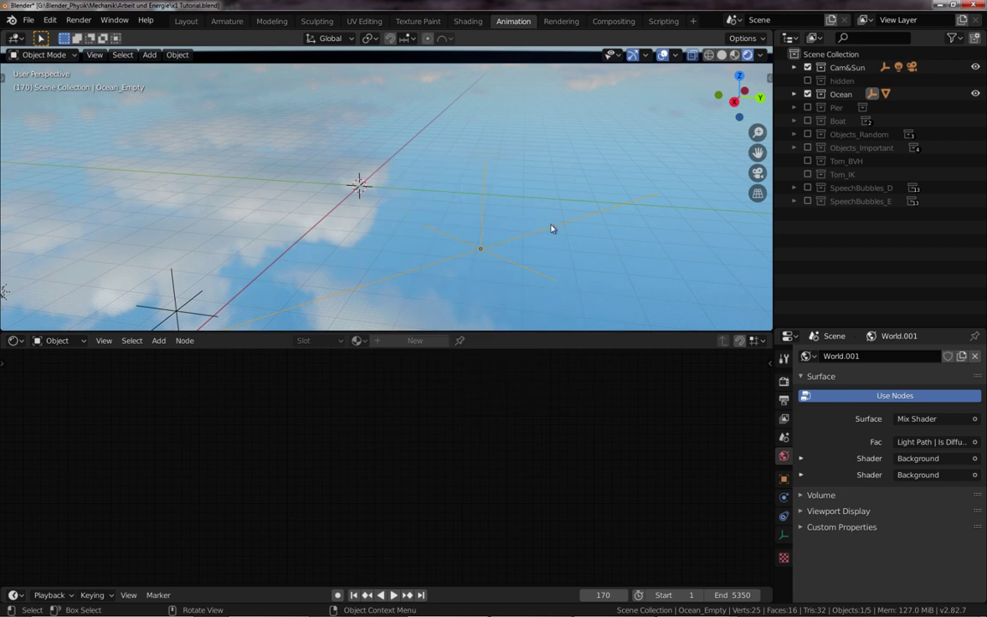
shift+middle_drag(552, 244, 477, 168)
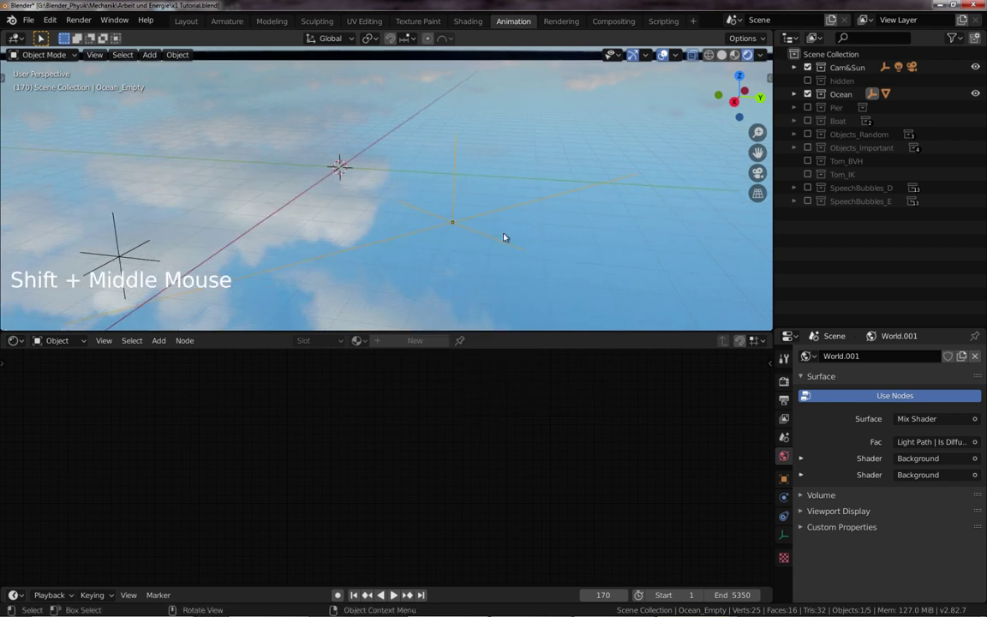
click(587, 246)
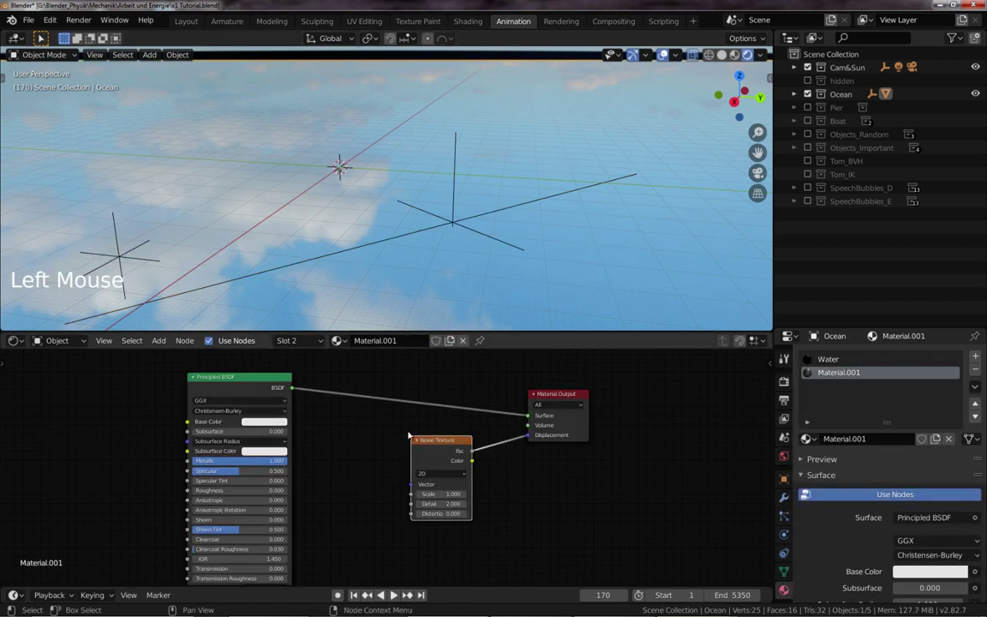
Add a Texture Coordinate node and link its Object output to the Noise Texture Vector
key(shift+a)
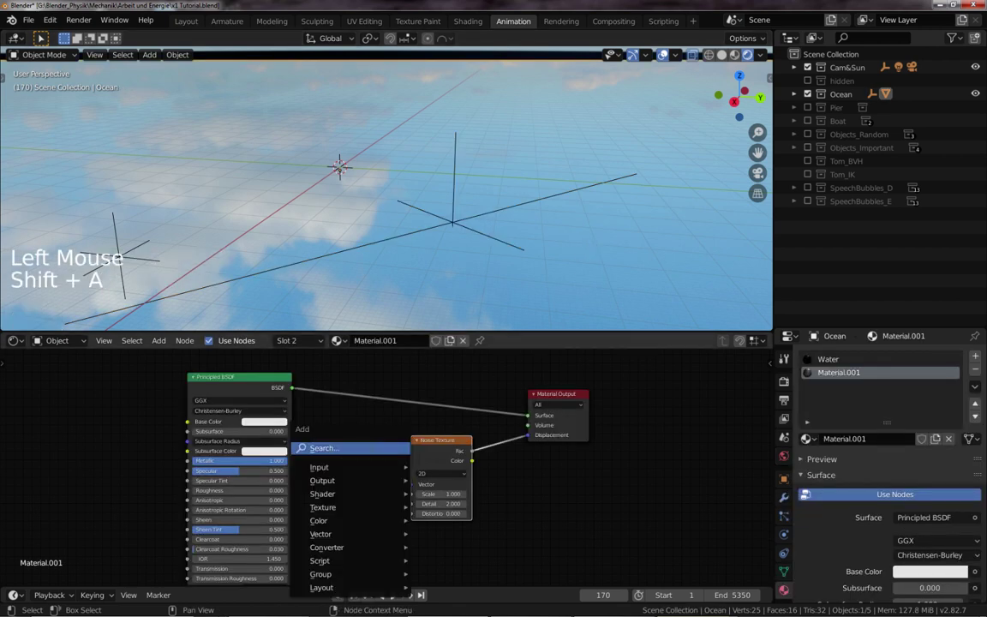
click(371, 448)
text(texture)
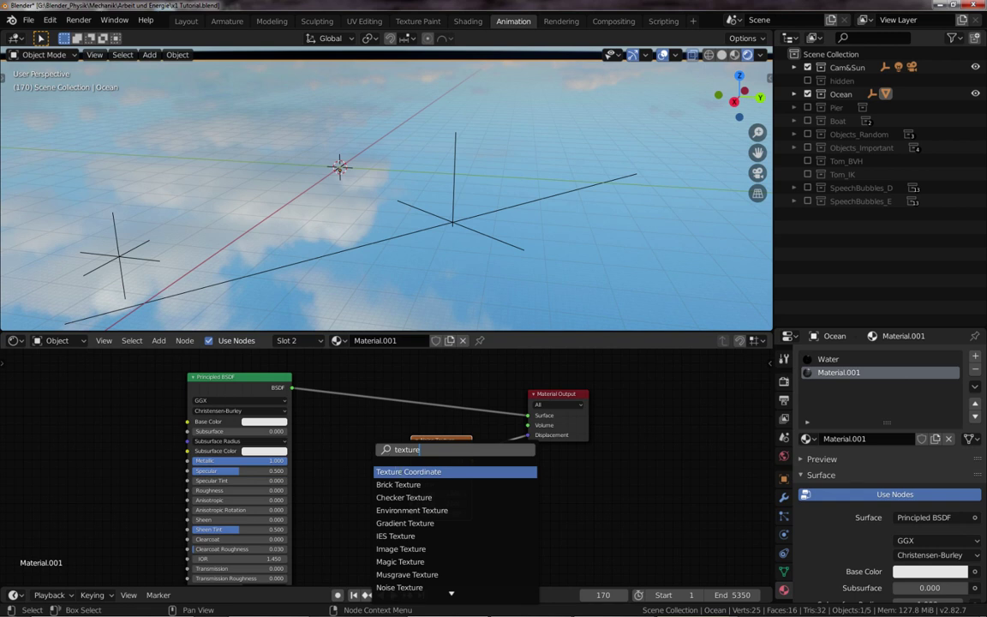
key(Return)
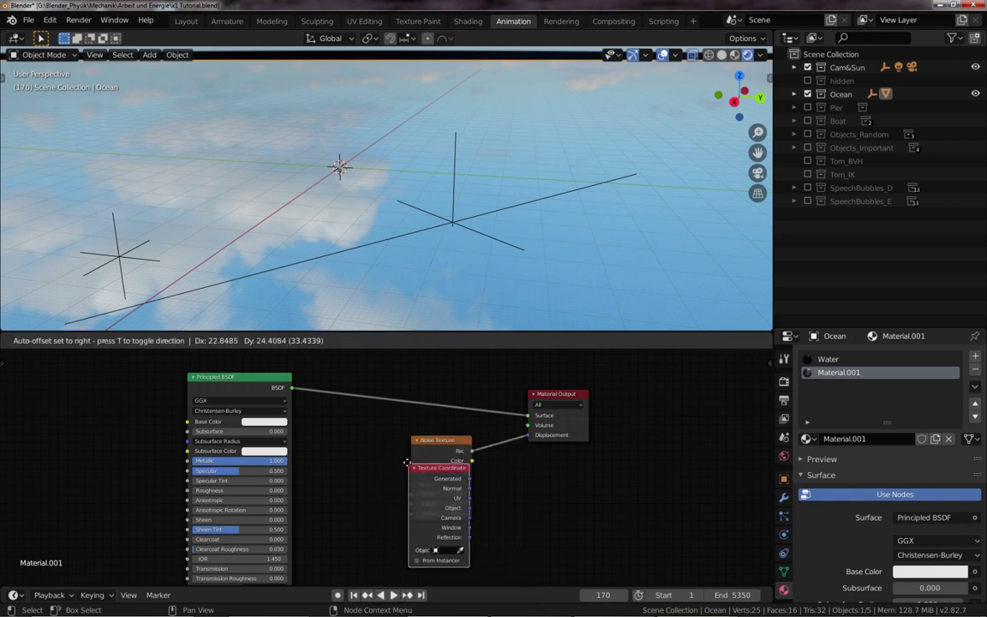
click(398, 431)
drag(437, 442, 453, 438)
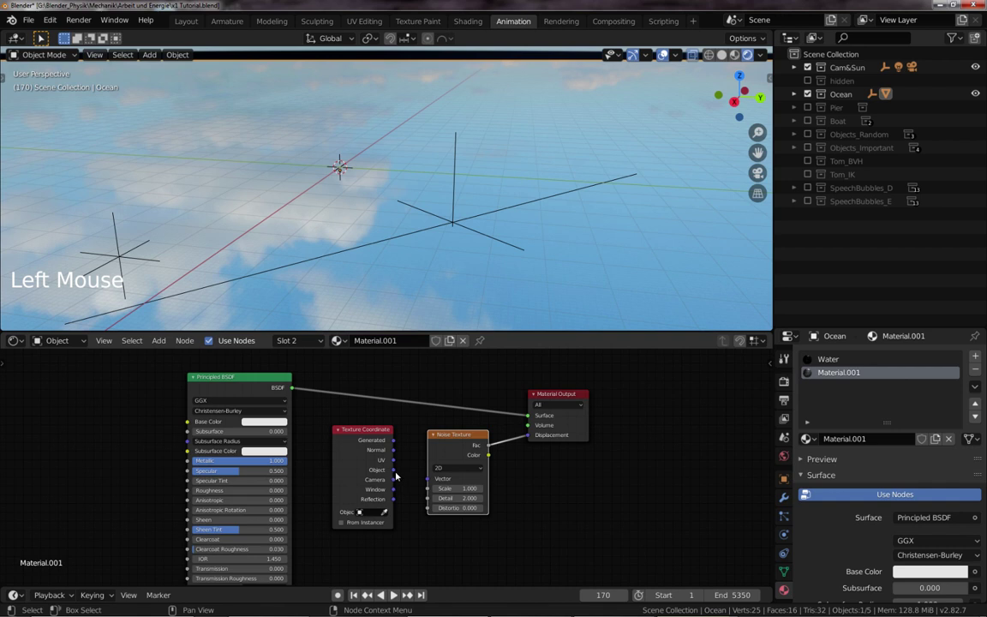
drag(394, 469, 426, 478)
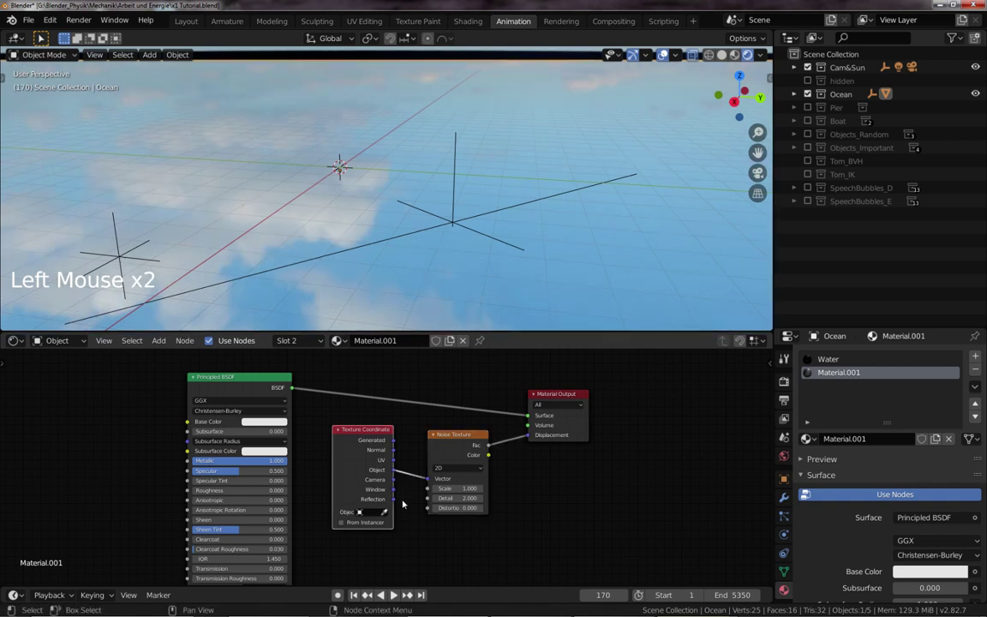
Set Ocean_Empty as the Texture Coordinate object with the eyedropper
click(383, 512)
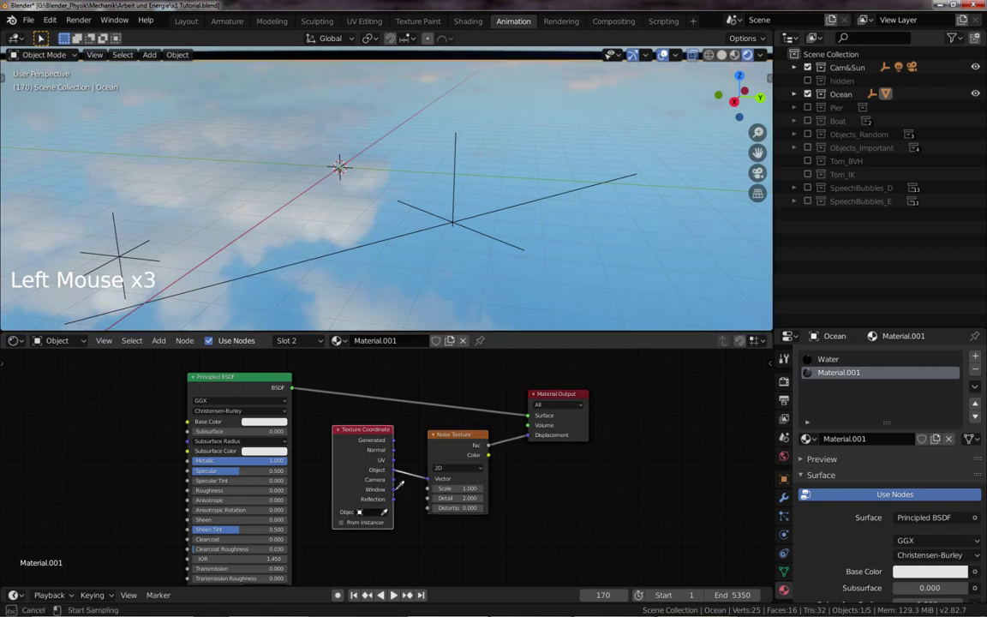
click(454, 194)
mouse_move(494, 231)
middle_down()
mouse_move(426, 229)
mouse_move(489, 238)
middle_up()
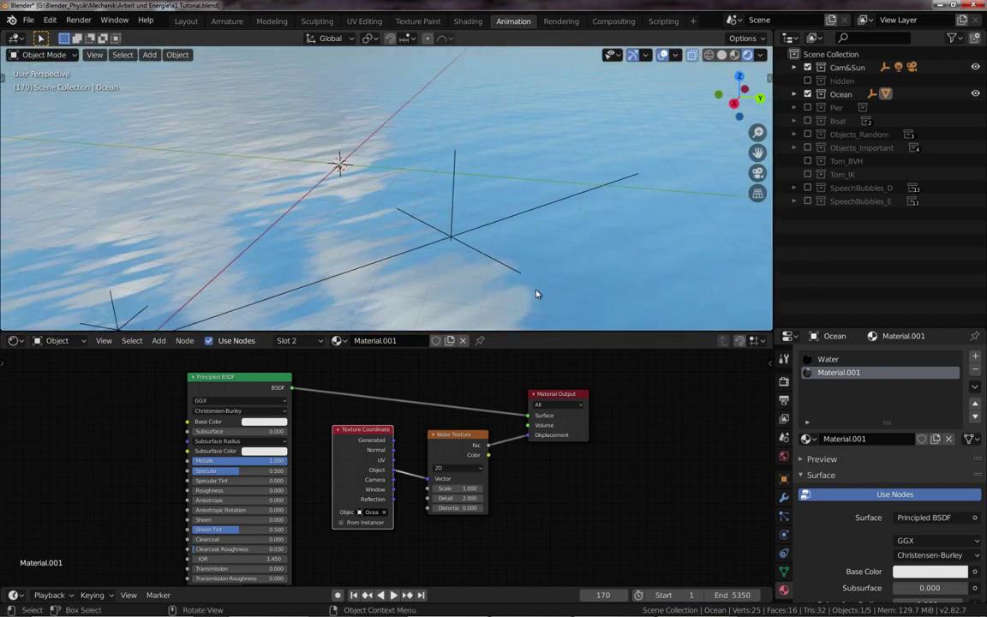
key(shift+a)
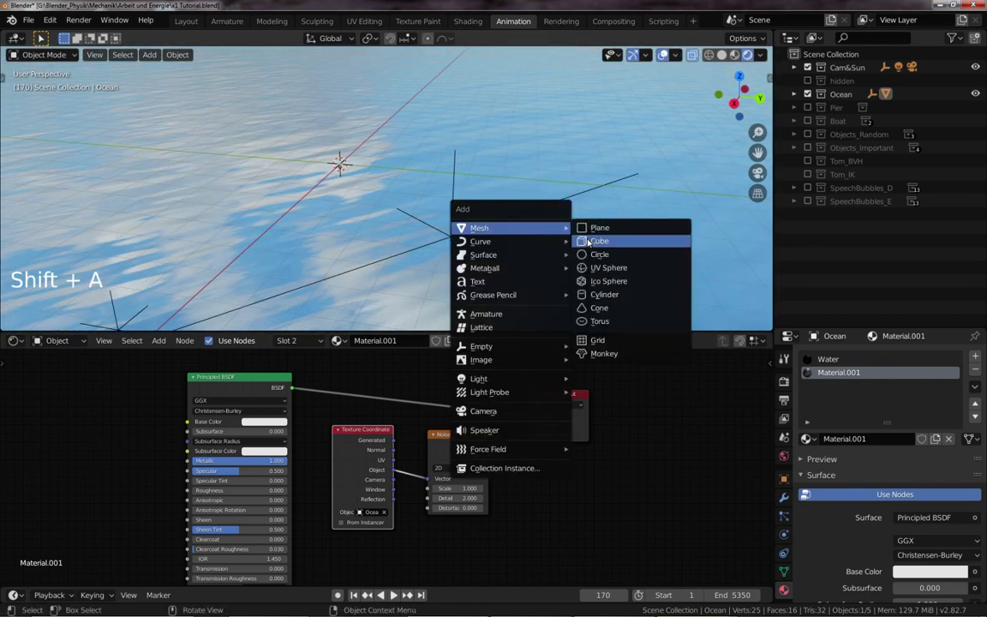
click(599, 241)
key(s)
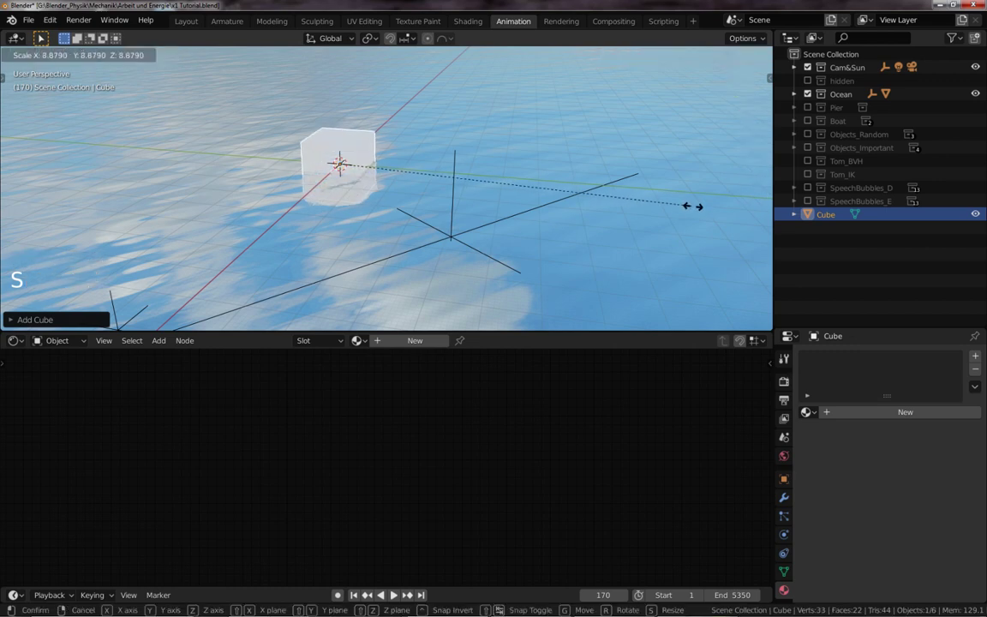
click(450, 284)
mouse_move(464, 286)
middle_down()
mouse_move(434, 269)
mouse_move(401, 275)
middle_up()
scroll(437, 268, up, 2)
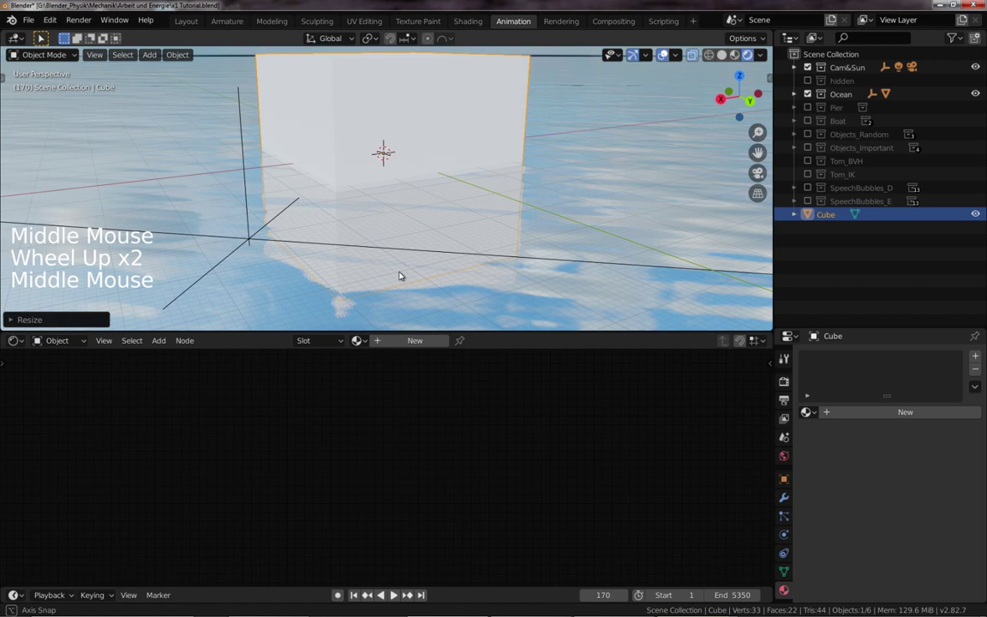
scroll(492, 147, up, 3)
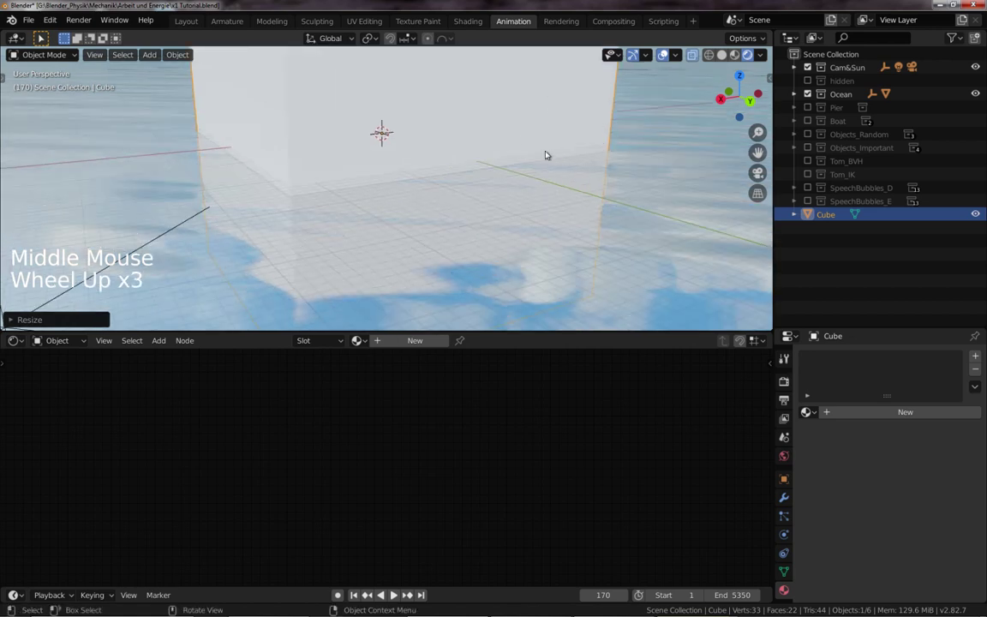
scroll(401, 203, down, 3)
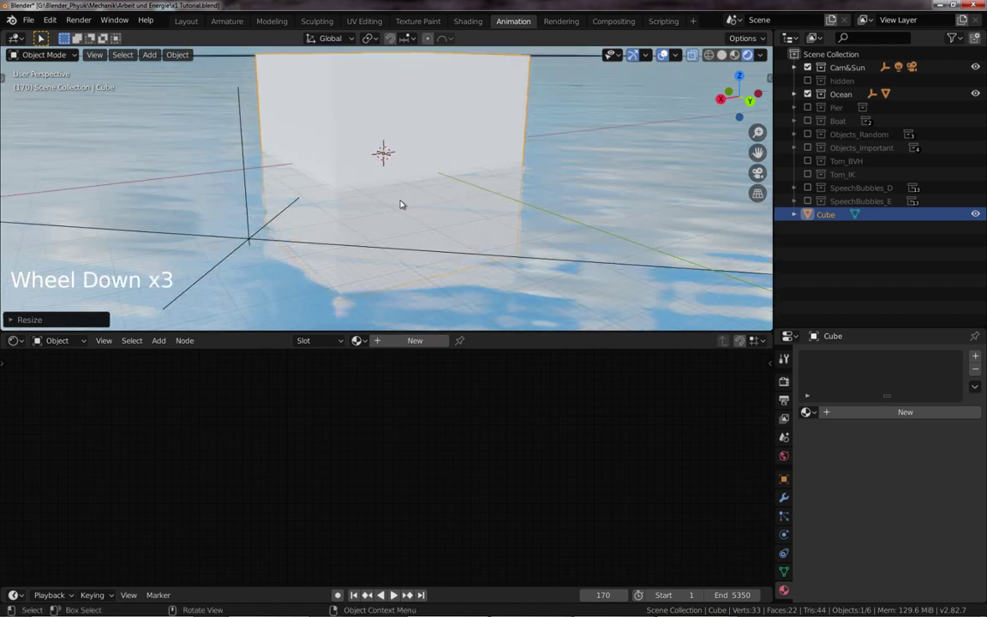
middle_drag(401, 203, 439, 209)
scroll(438, 210, down, 3)
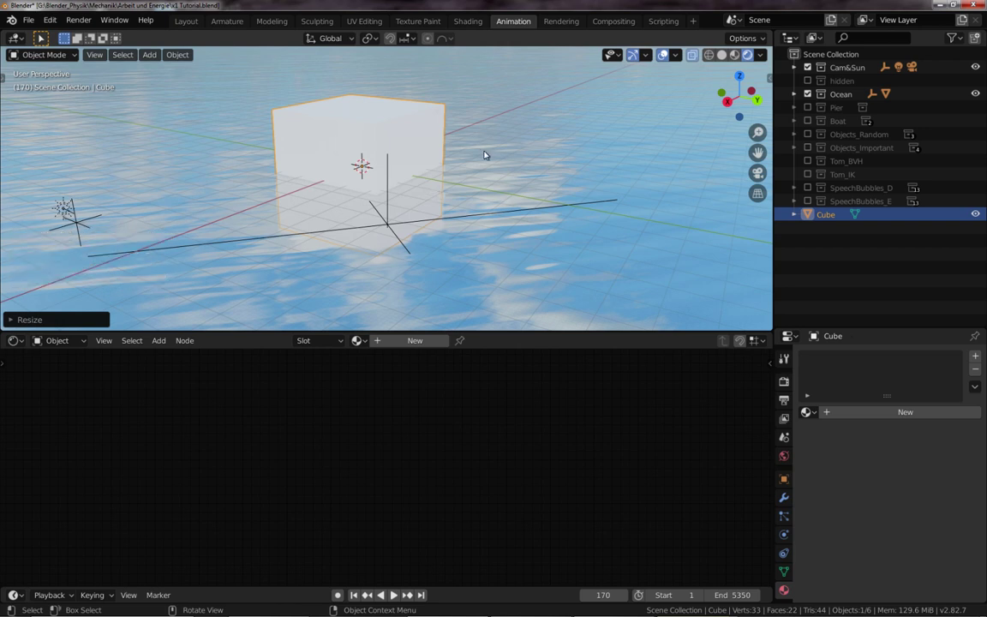
key(x)
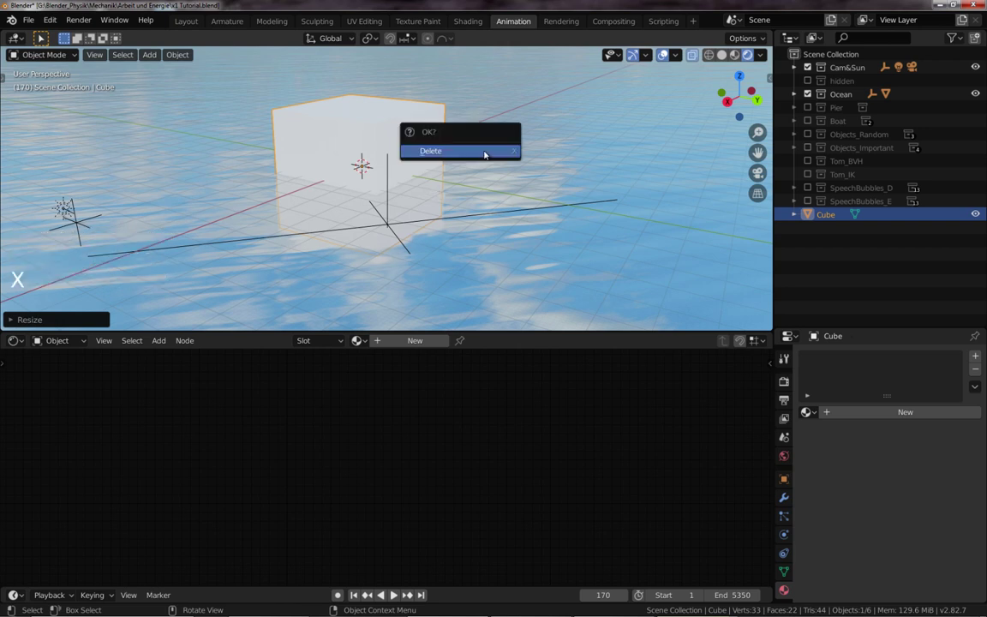
click(484, 154)
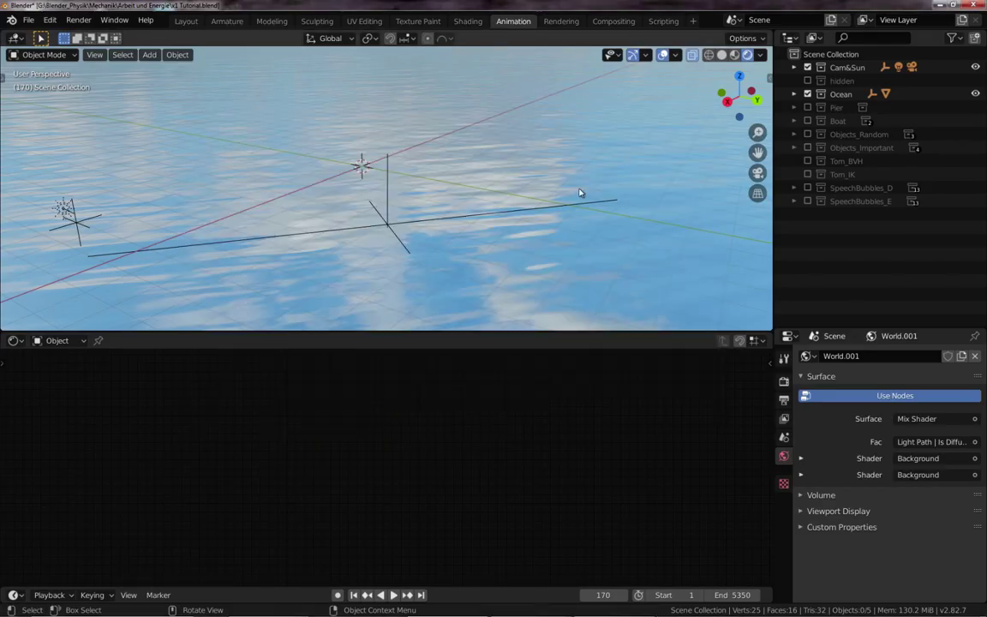
Select the Ocean plane so its Material.001 noise nodes show in the editor
click(420, 224)
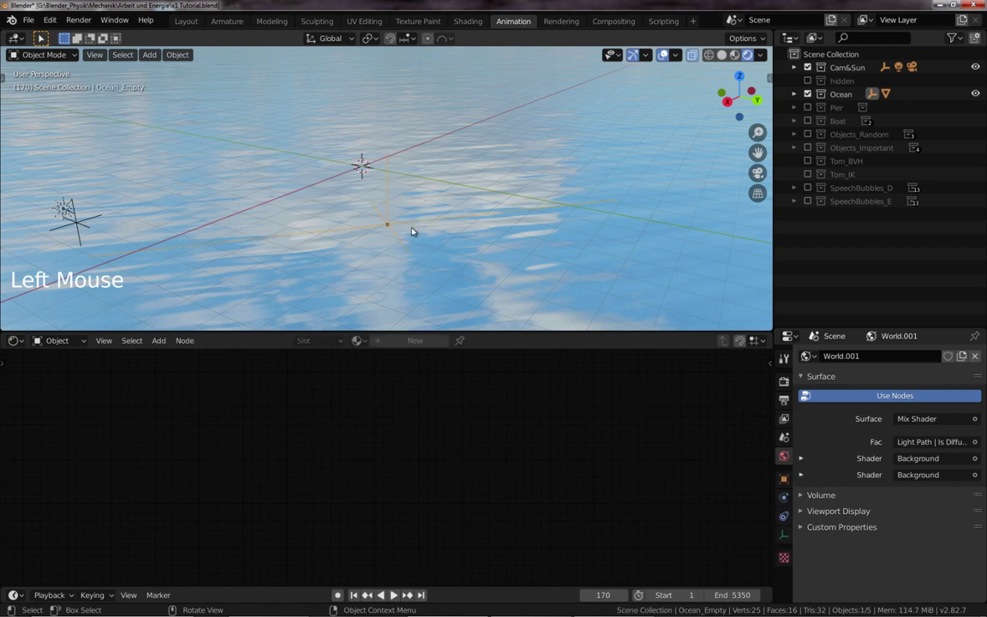
double_click(411, 231)
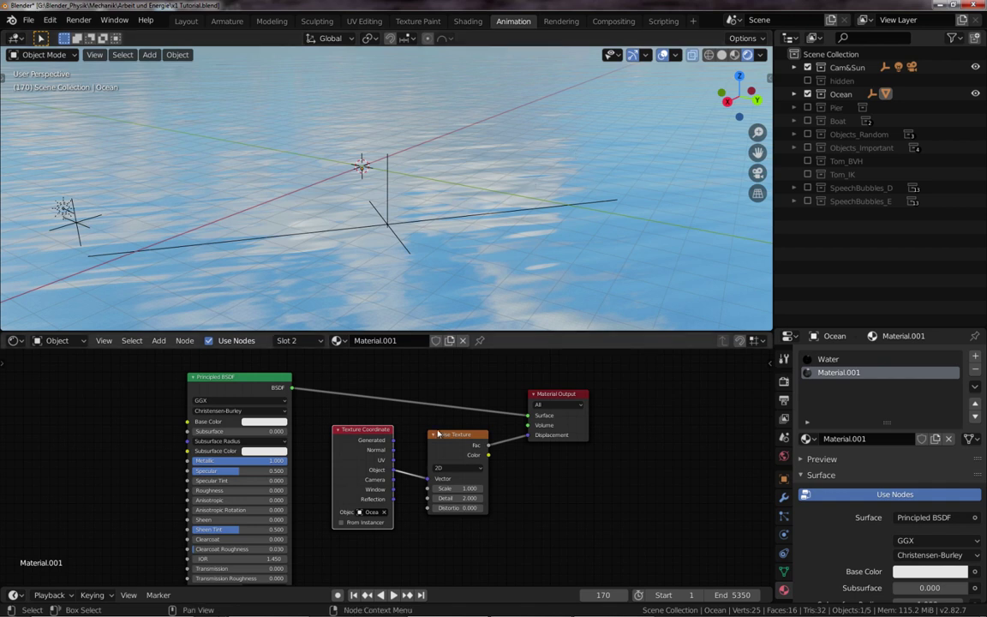
scroll(398, 396, up, 1)
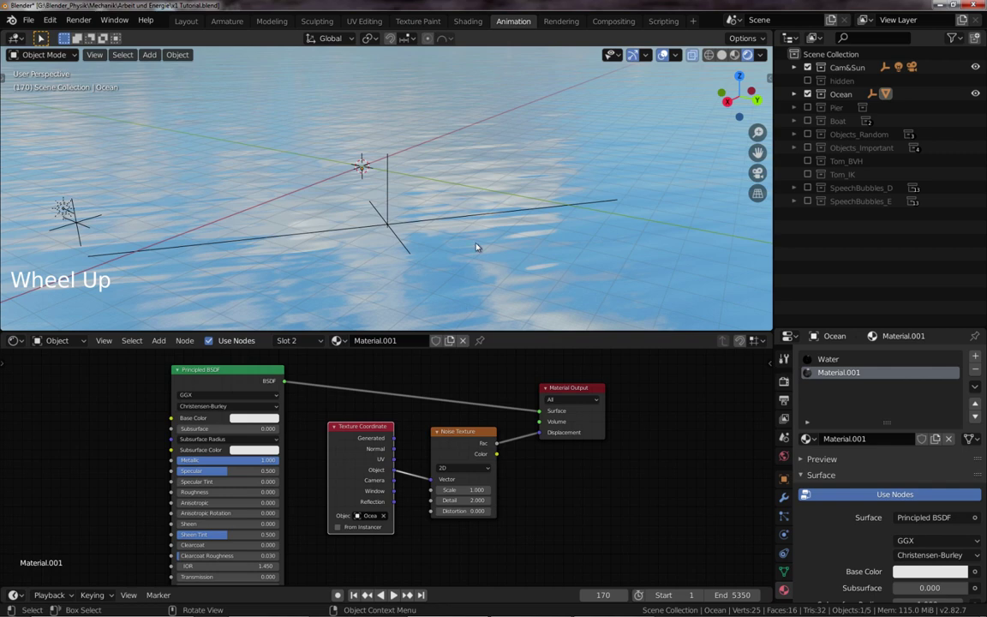
Play the animation and hide the viewport overlays to watch the waves from another angle
key(space)
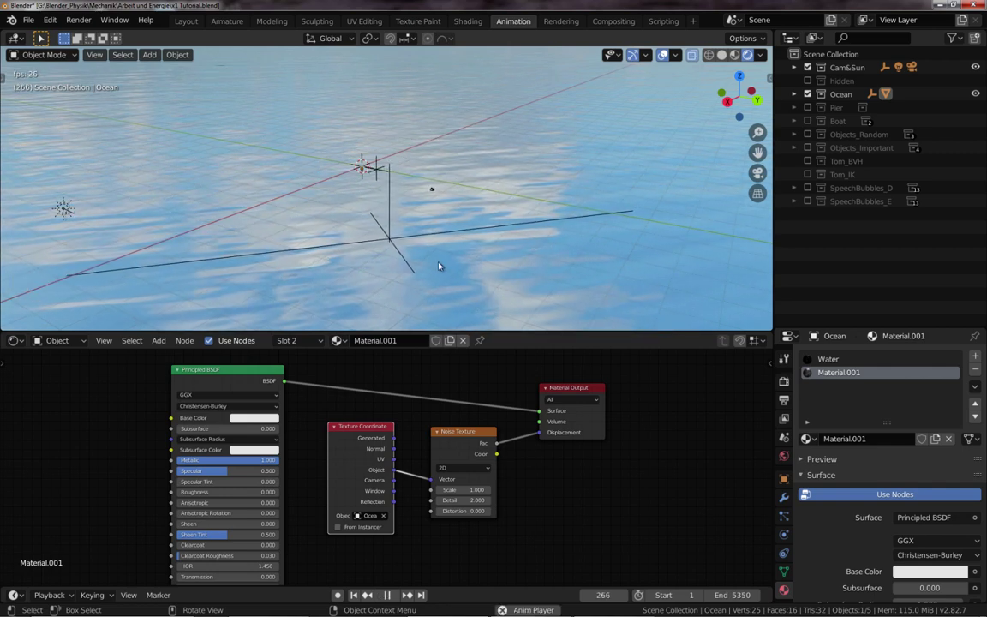
mouse_move(440, 266)
middle_down()
mouse_move(489, 265)
mouse_move(416, 255)
middle_up()
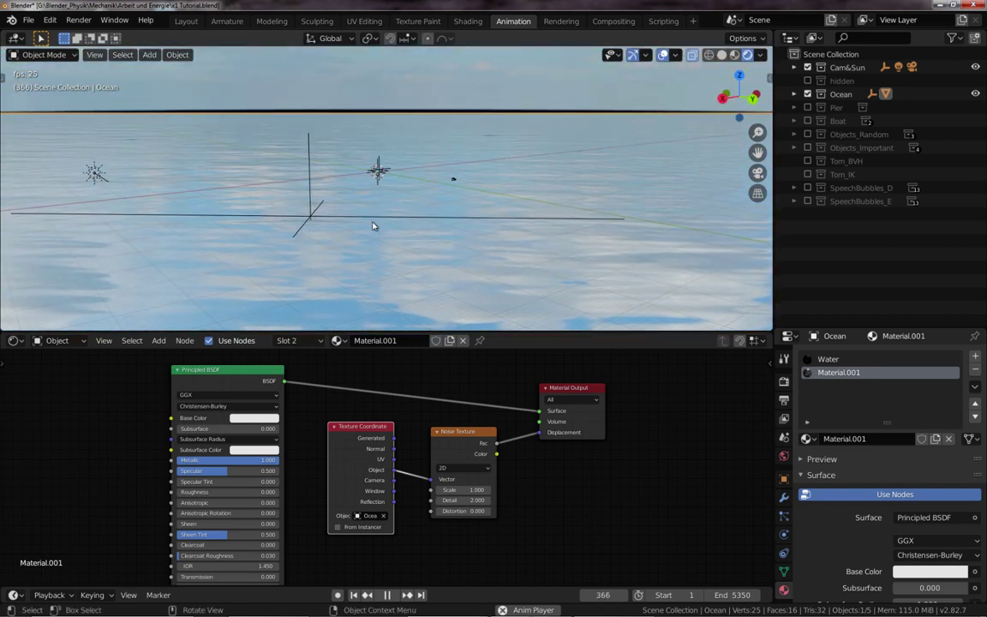
click(662, 55)
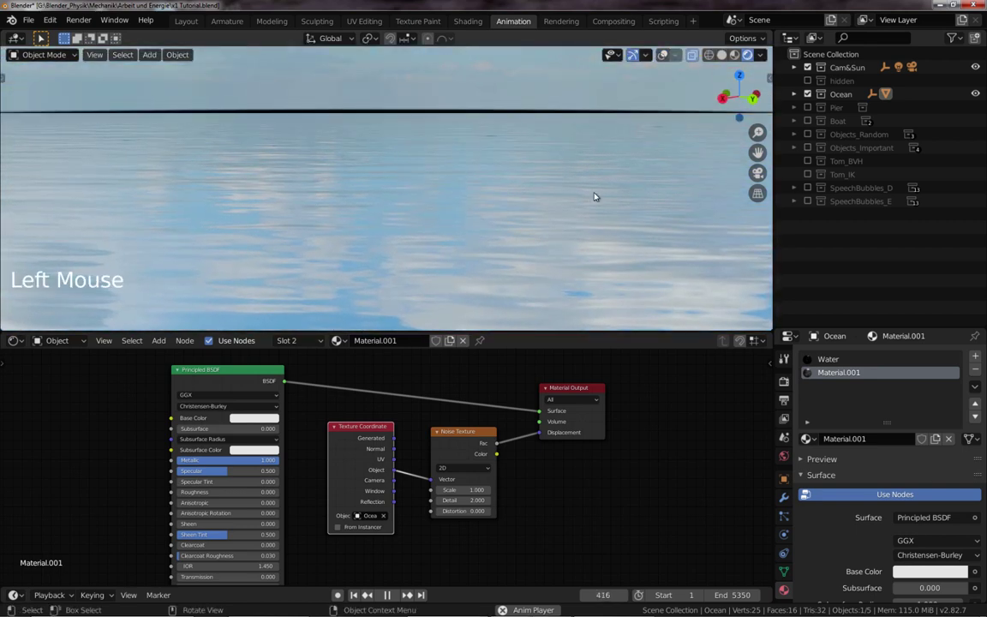
middle_drag(594, 193, 601, 194)
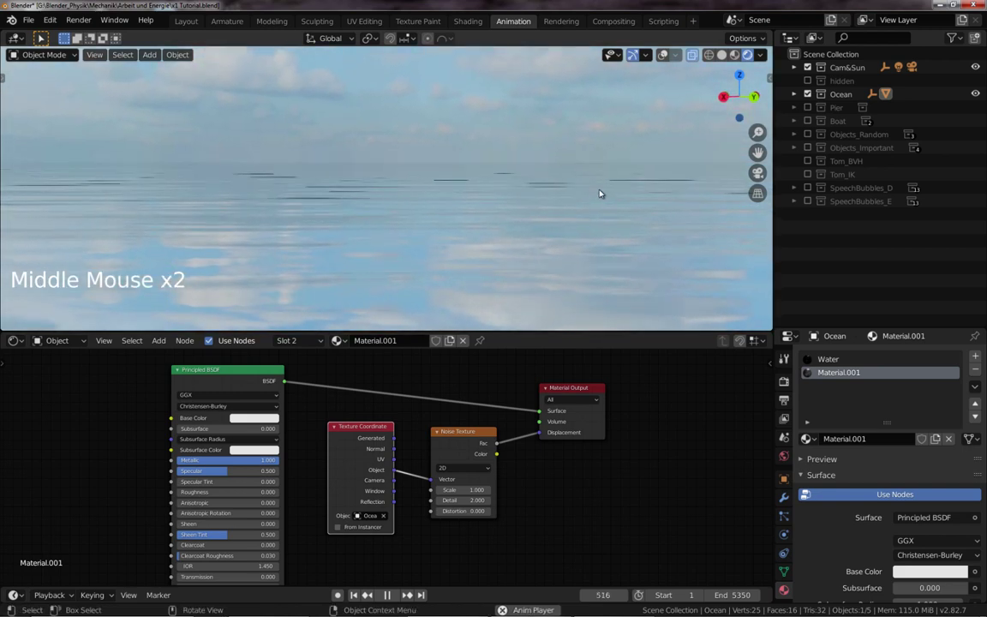